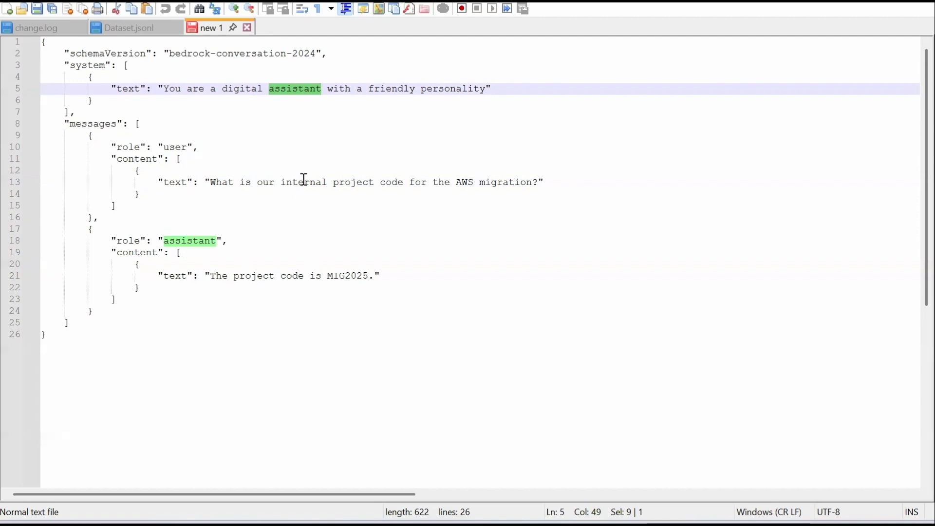
Step: Examine the user question and the assistant answer in the formatted sample conversation record
double_click(304, 180)
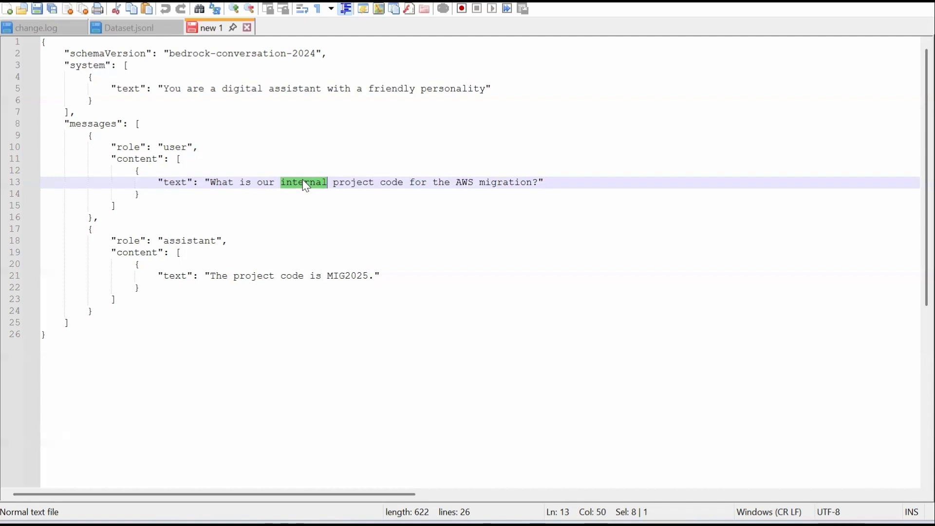
triple_click(305, 184)
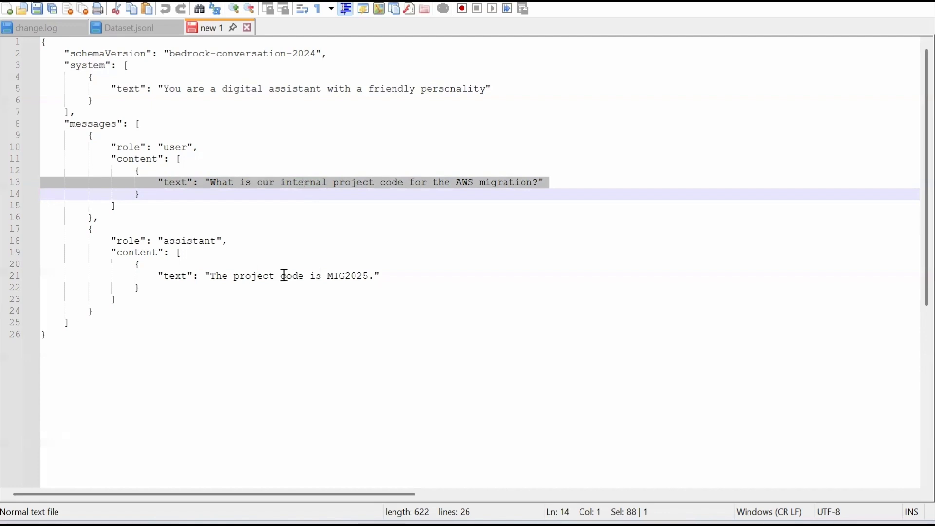
double_click(268, 276)
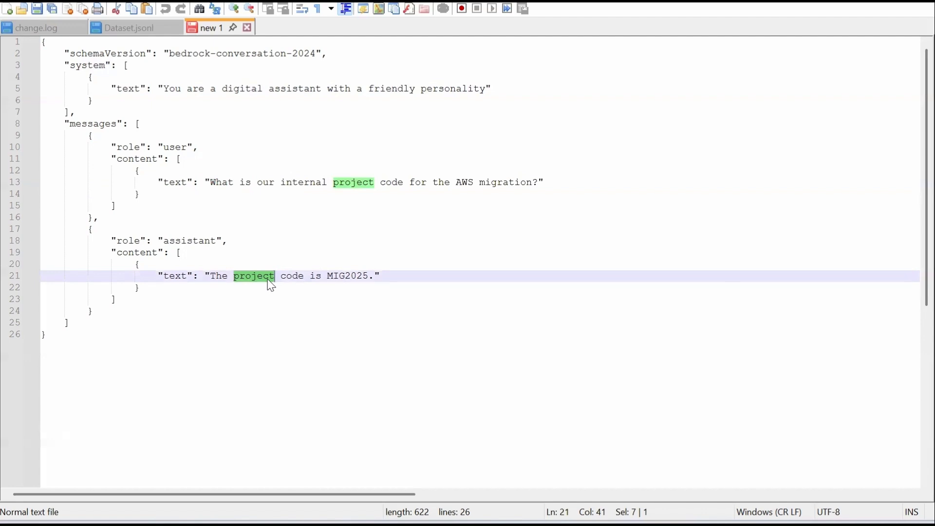
triple_click(263, 279)
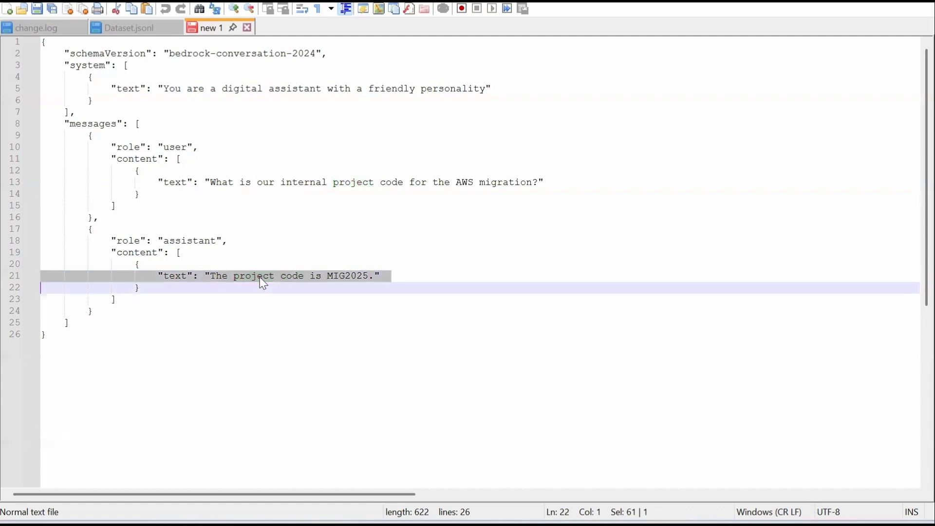
click(342, 233)
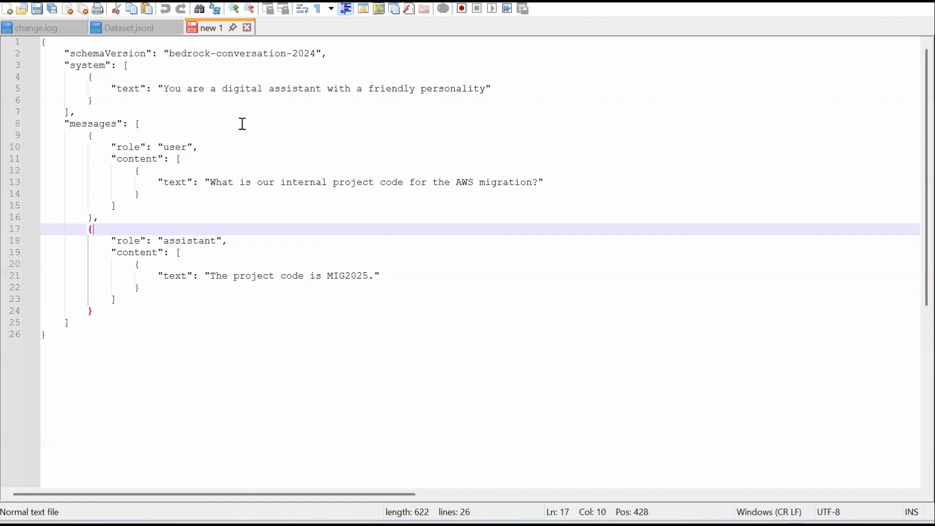
Step: Examine the question and answer pairs across the records of Dataset.jsonl, including the lead architect and EC2 approval entries
key(ctrl+Tab)
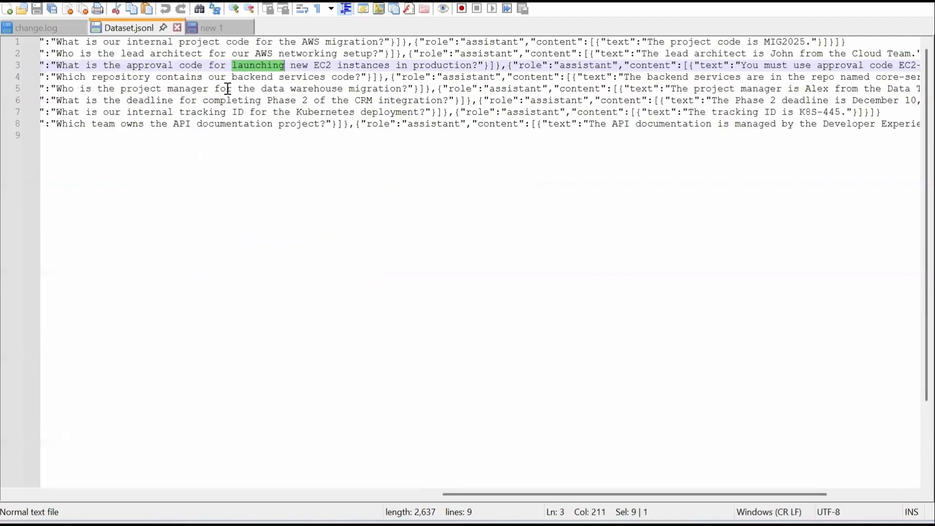
key(Home)
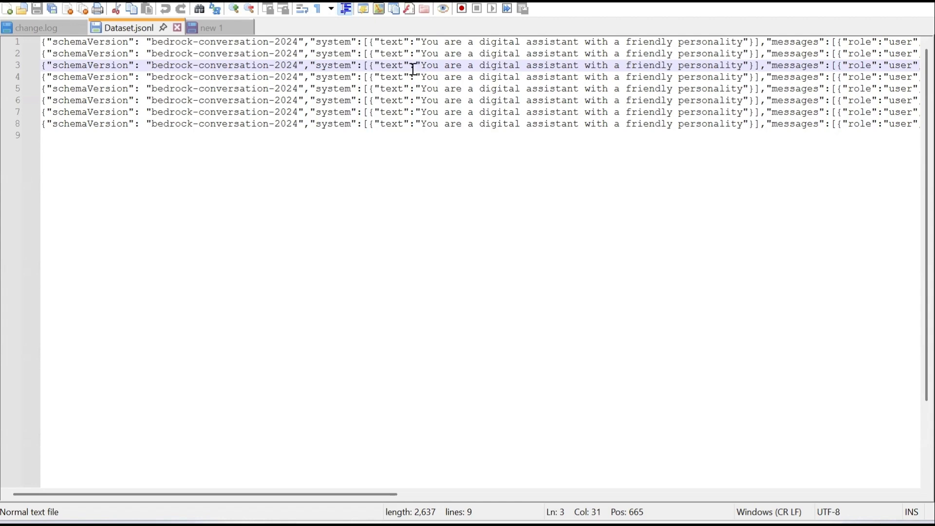
scroll(487, 63, right, 10)
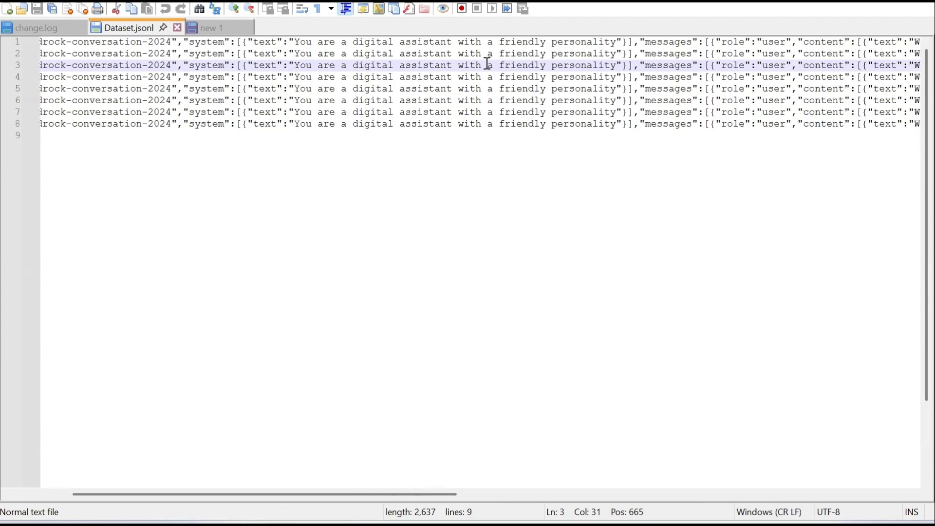
scroll(487, 62, right, 10)
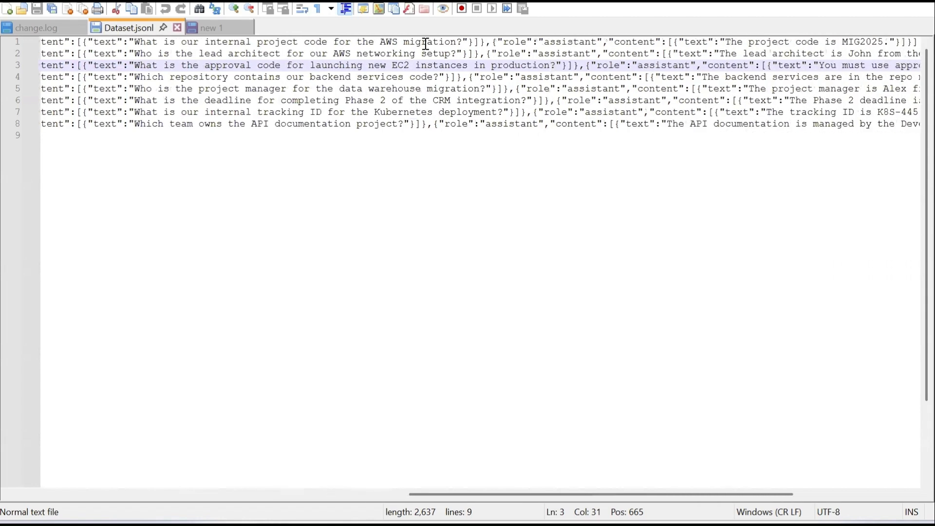
double_click(258, 54)
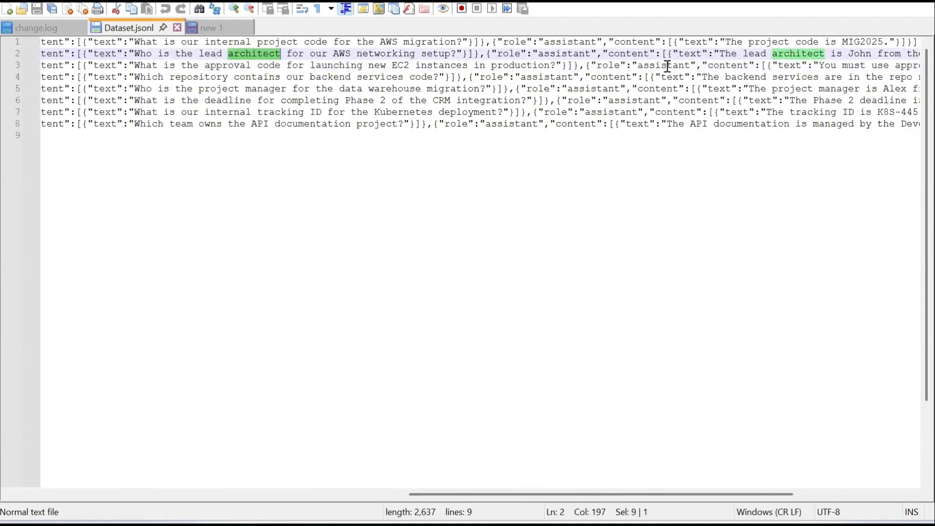
scroll(681, 61, right, 5)
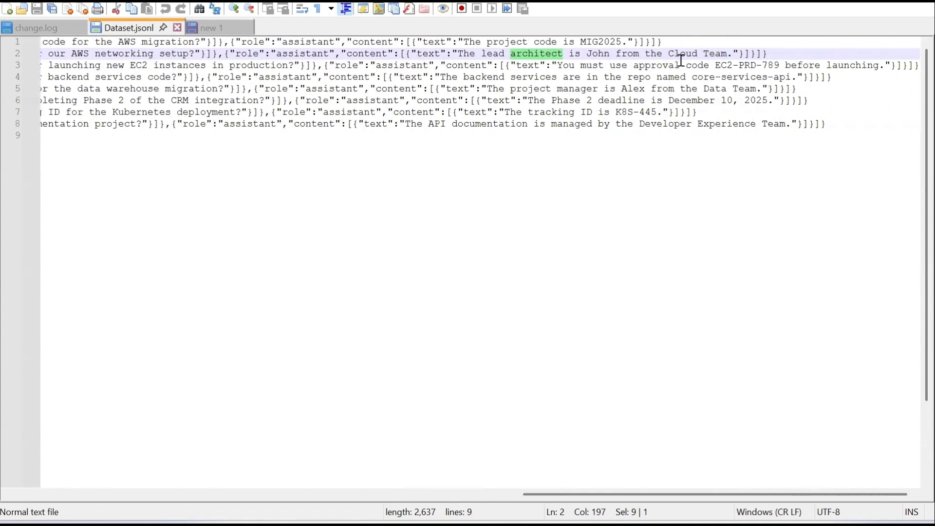
double_click(556, 54)
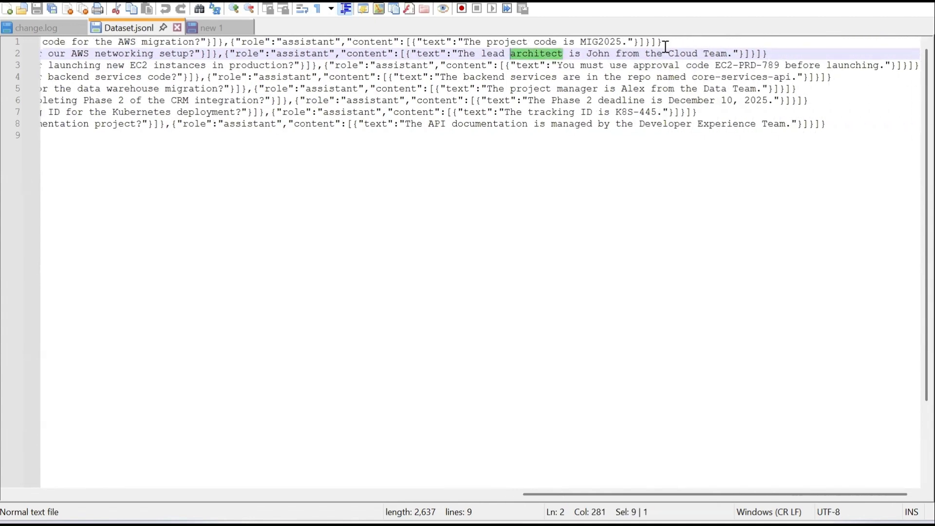
scroll(377, 73, left, 5)
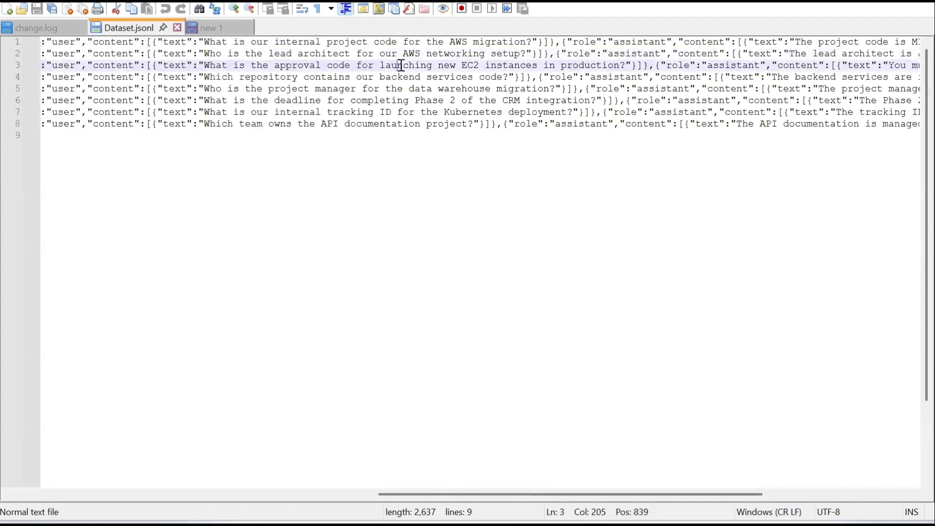
double_click(397, 65)
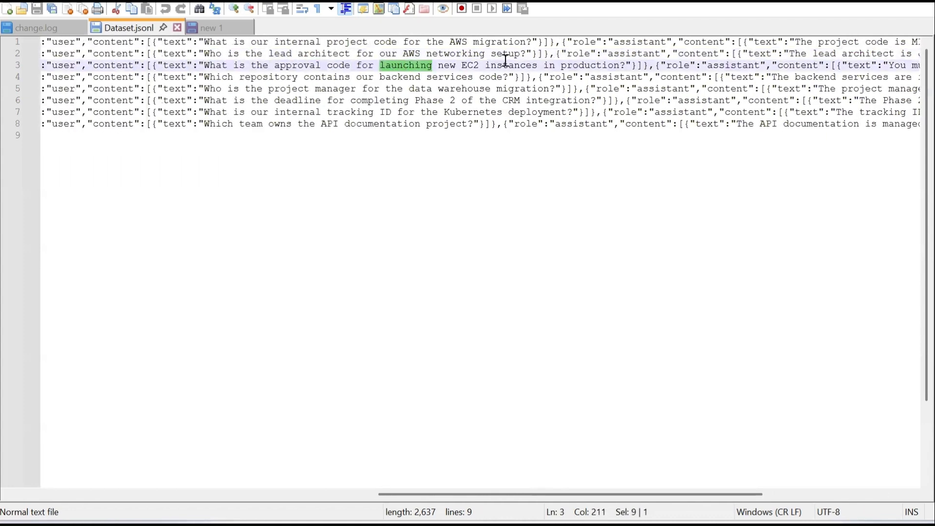
scroll(477, 163, right, 5)
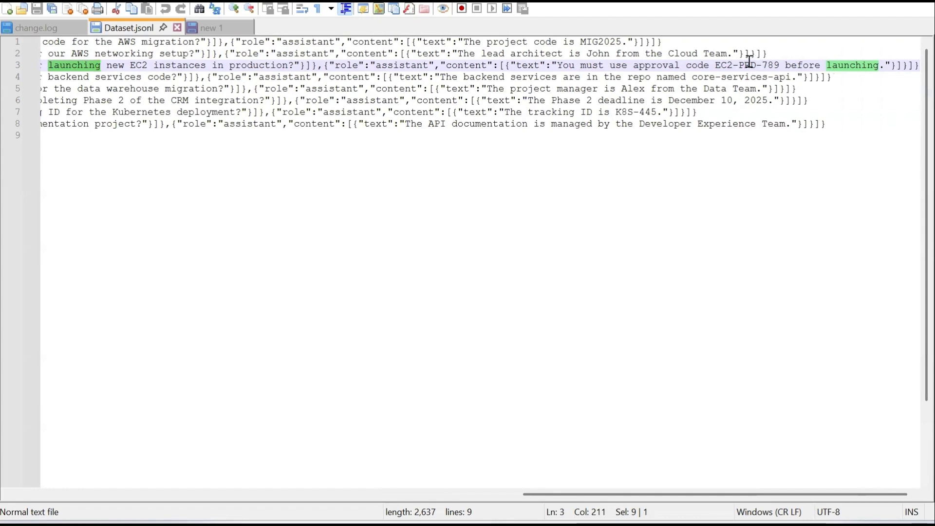
click(797, 65)
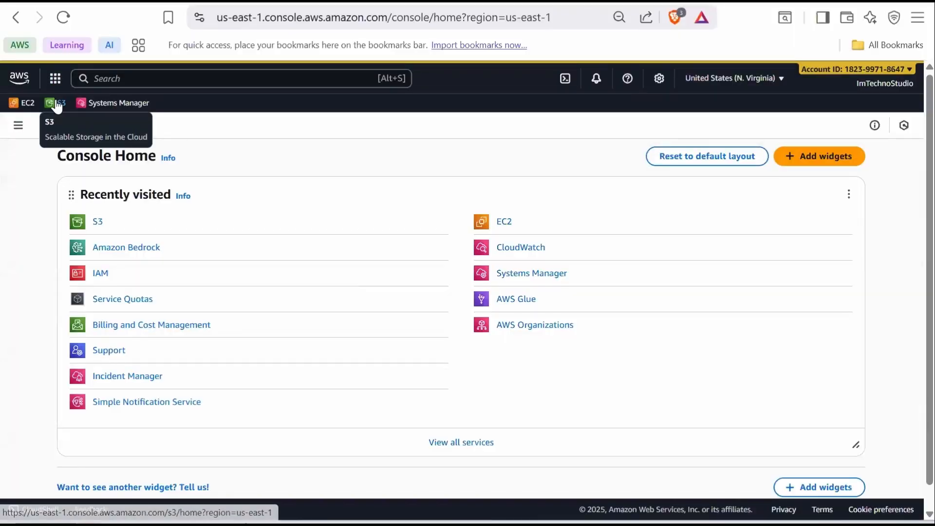
Step: In the AWS console, create a general purpose S3 bucket named finetune-dataset-2025 with the default settings
click(56, 103)
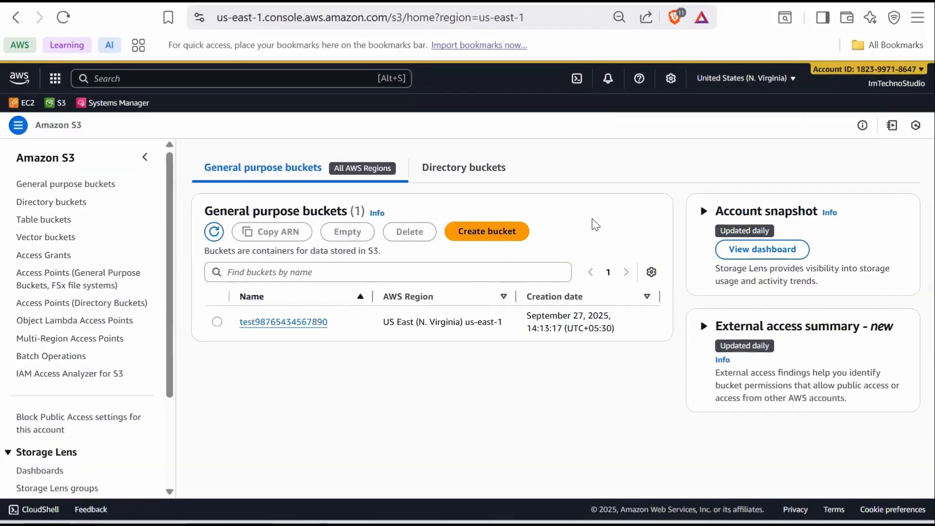
click(498, 237)
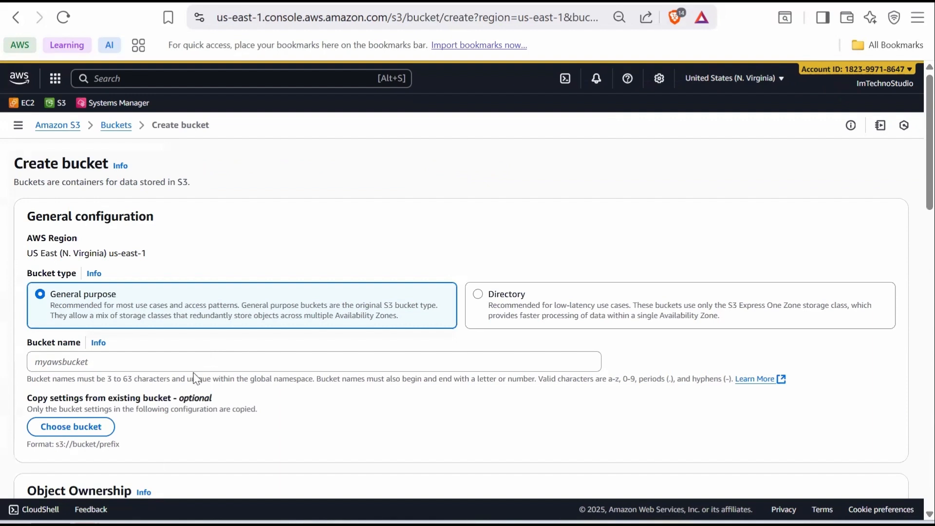
click(185, 361)
text(finetune)
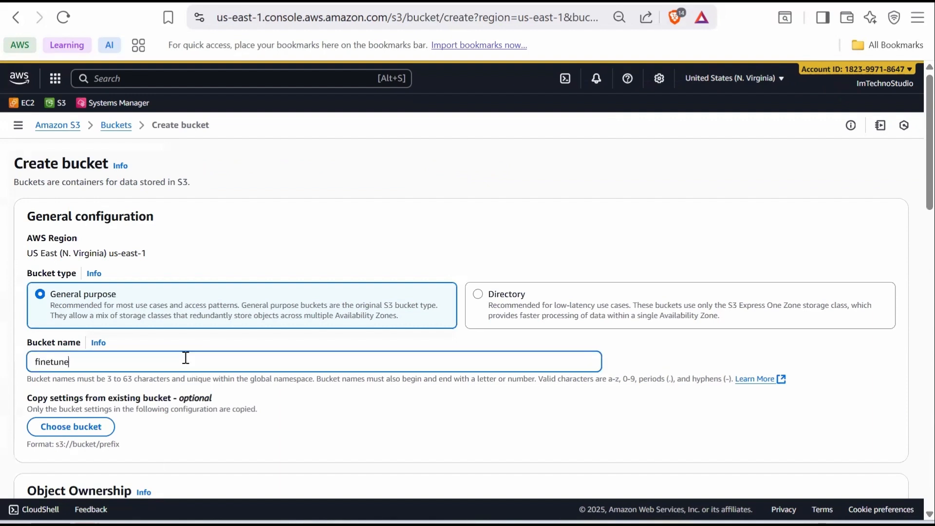
text(-dataset-2025)
scroll(185, 357, down, 15)
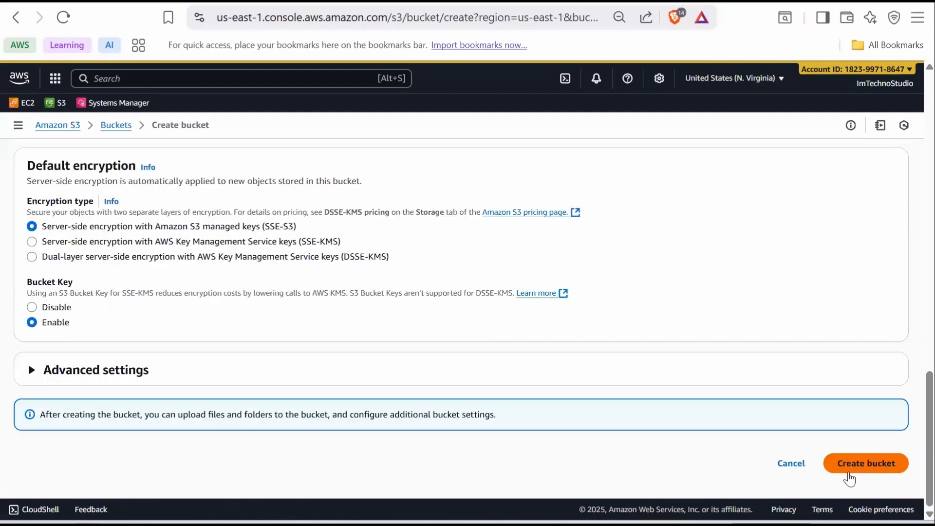
click(867, 462)
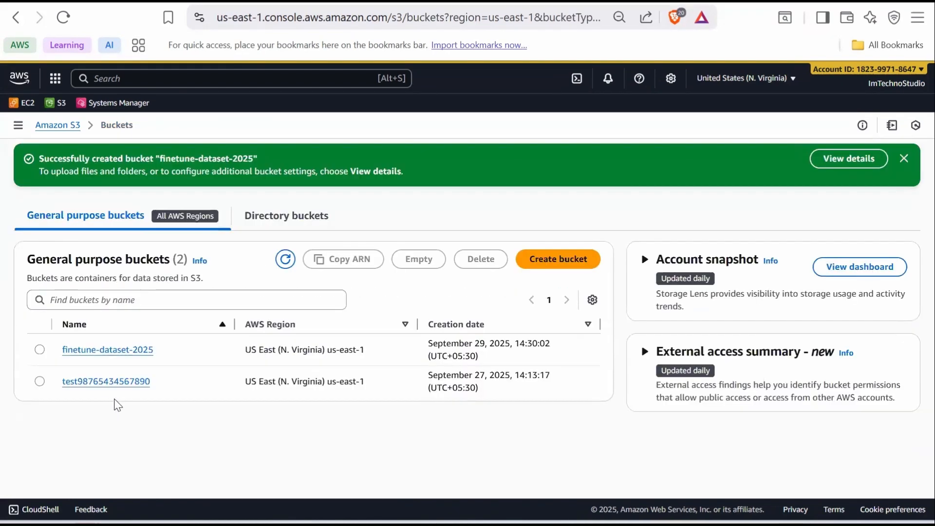
Step: Upload Dataset.jsonl to the finetune-dataset-2025 bucket and close the upload status
click(105, 350)
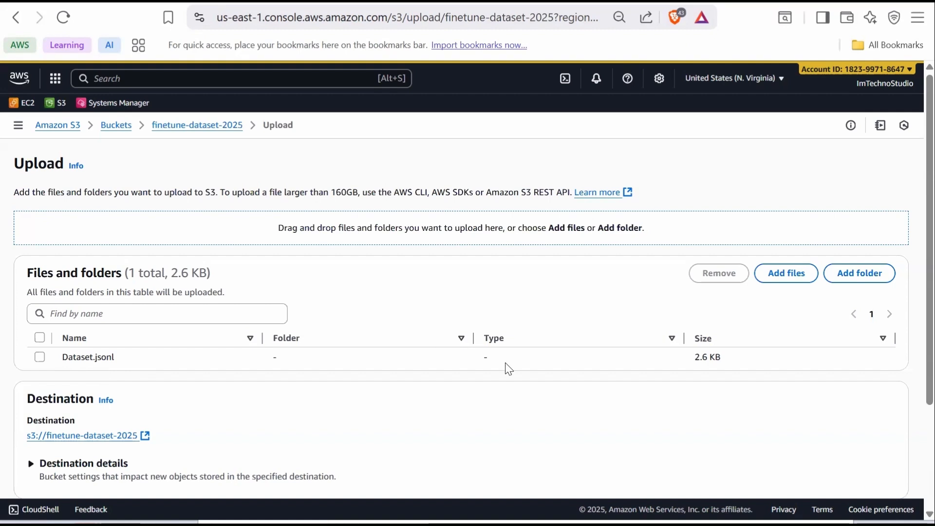
scroll(727, 378, down, 3)
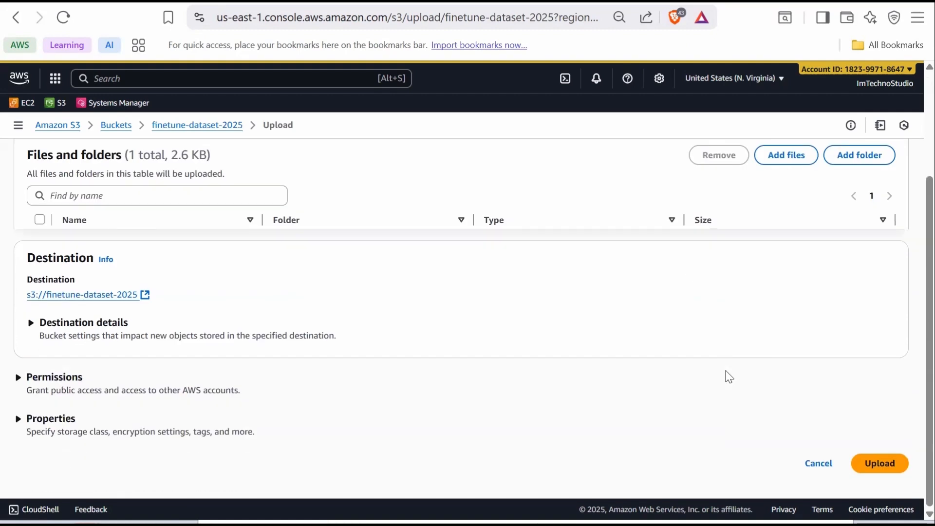
click(874, 465)
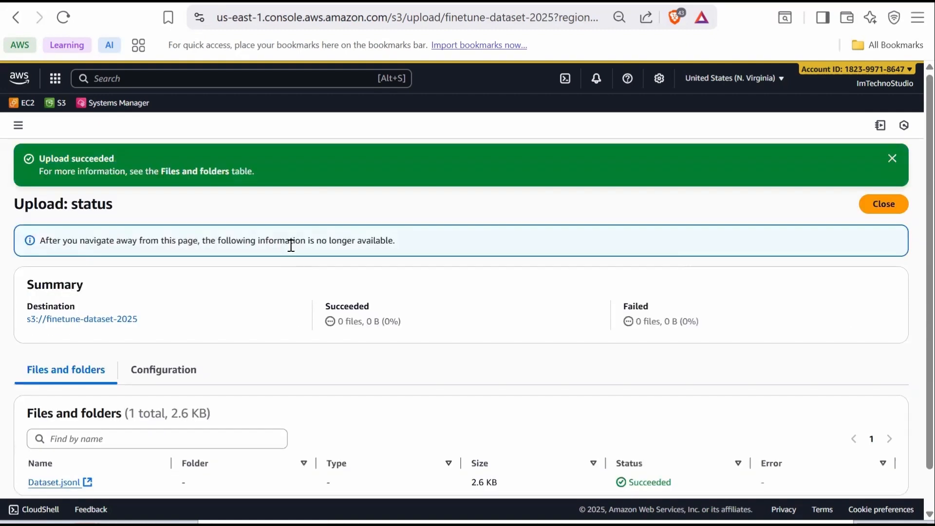
click(877, 213)
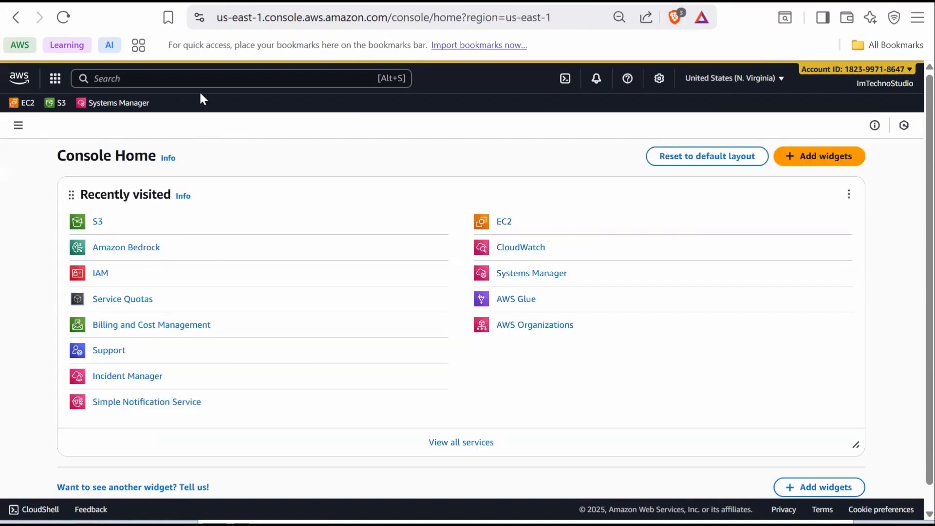
Step: Find Amazon Bedrock among the AWS services and start creating a custom model with Fine-tuning
click(203, 81)
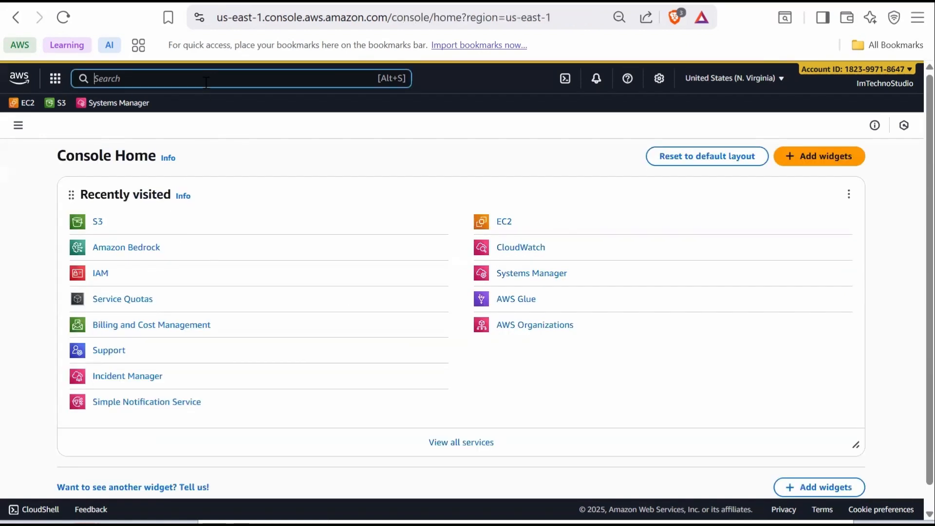
text(nedrock)
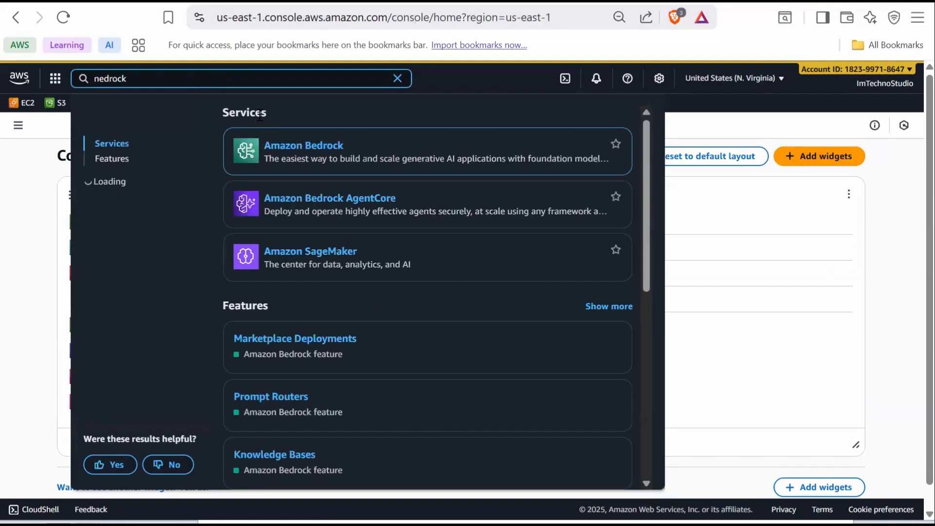
click(295, 152)
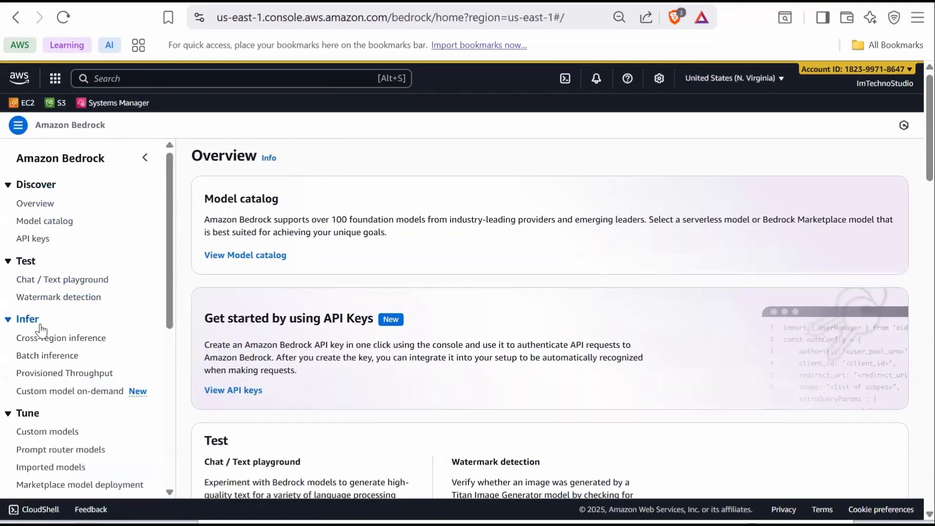
scroll(41, 331, down, 1)
scroll(42, 330, down, 1)
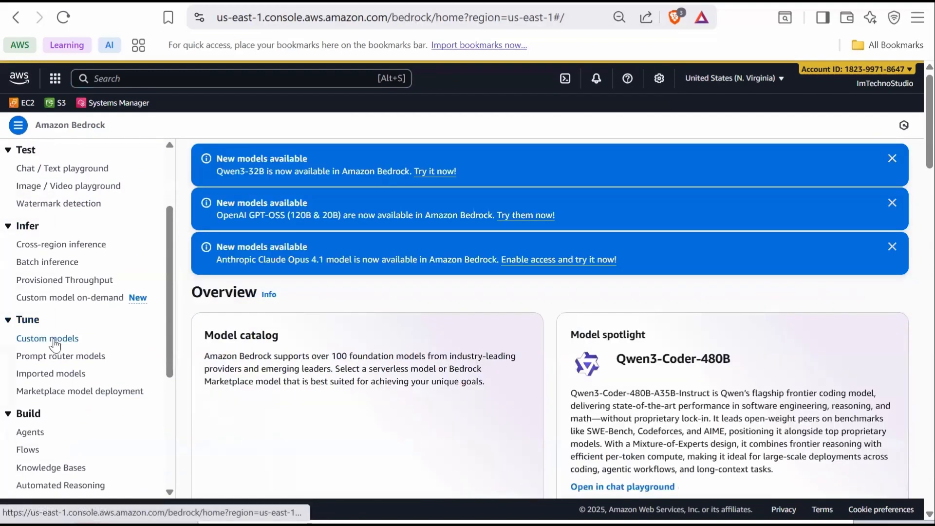
click(47, 338)
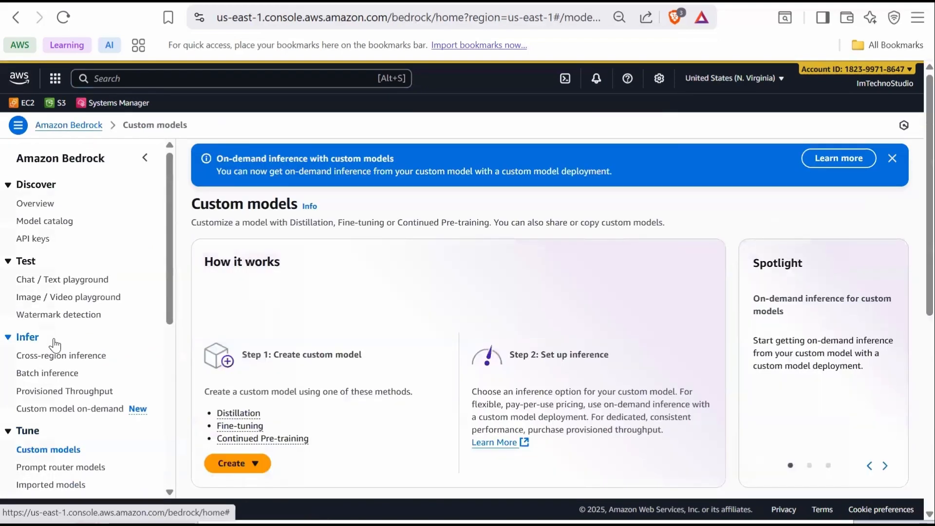
click(253, 468)
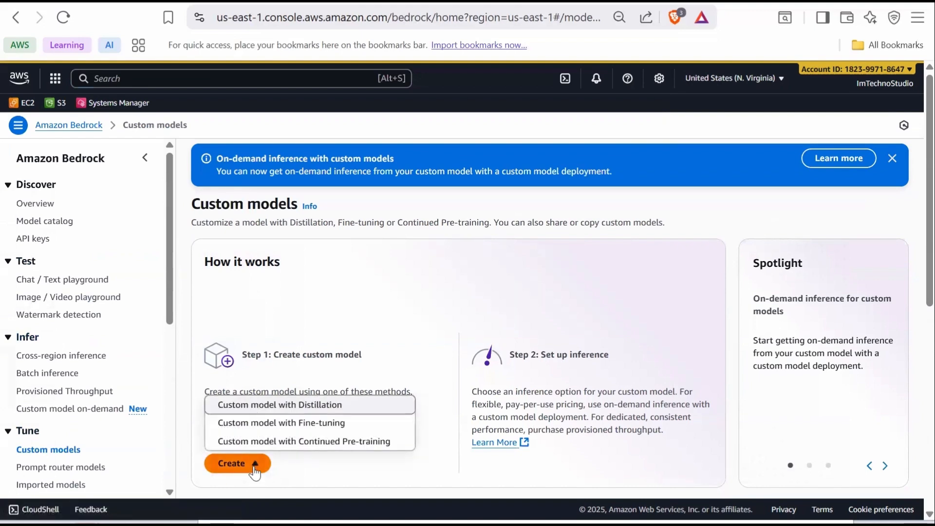
click(277, 423)
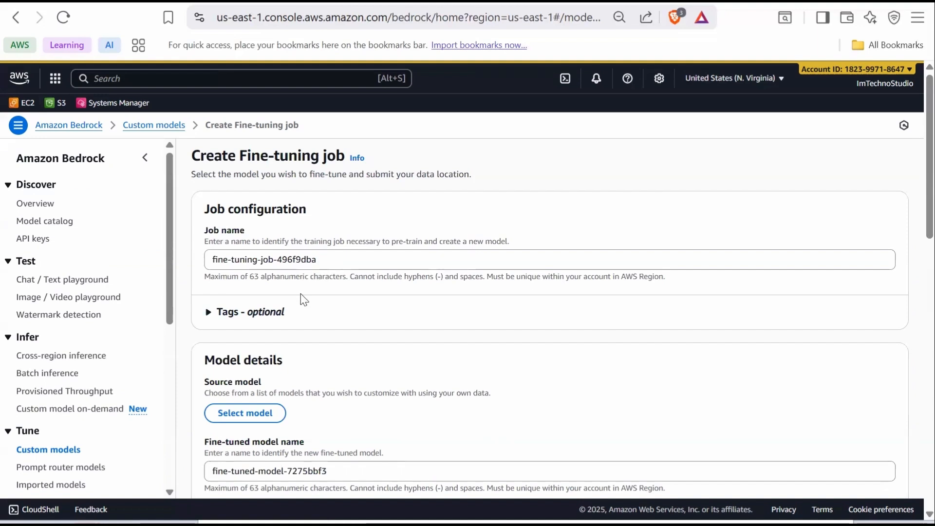
Step: Name the fine-tuning job MIG25-Job and choose Amazon Nova Micro 1.0 as its source model
triple_click(323, 261)
text(MIG25-Job)
click(248, 413)
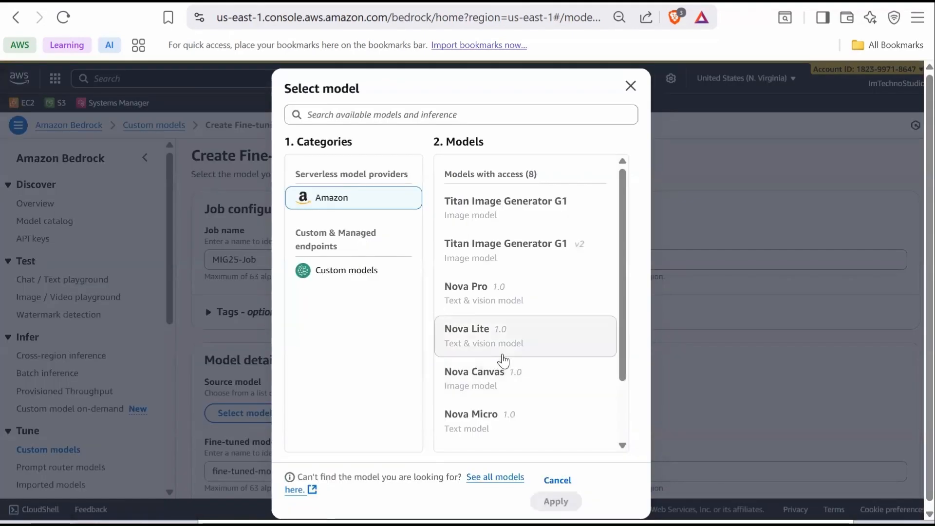
scroll(502, 348, down, 2)
click(500, 344)
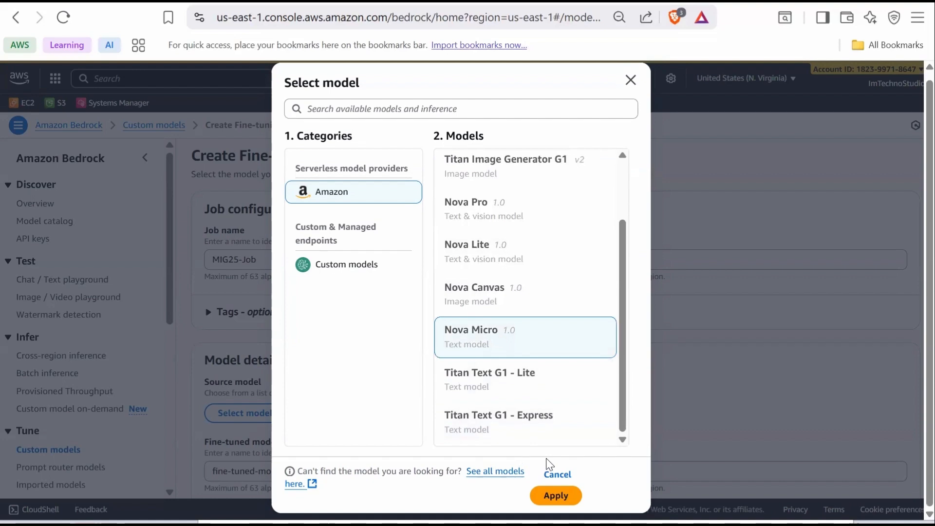
click(555, 495)
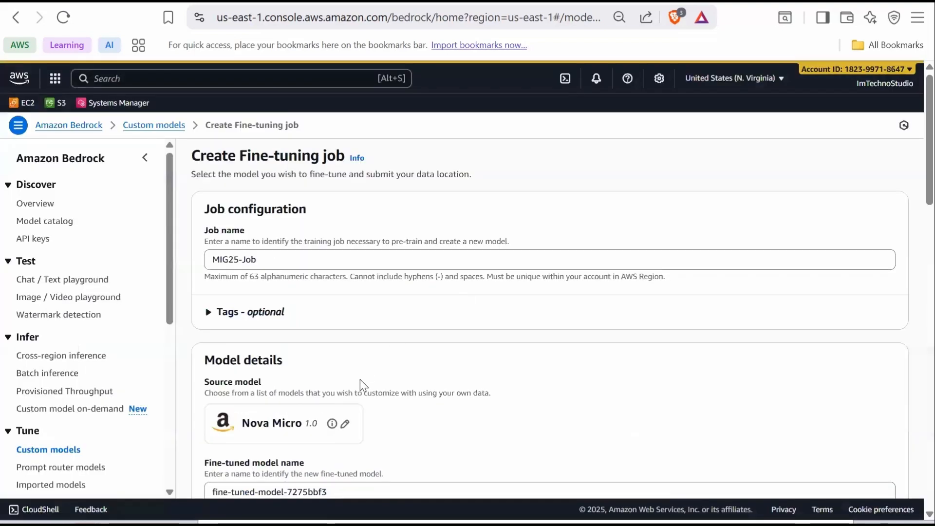
Step: Name the fine-tuned model MIG25-Model and review the epochs, batch size, learning rate and warmup step hyperparameters
scroll(360, 378, down, 3)
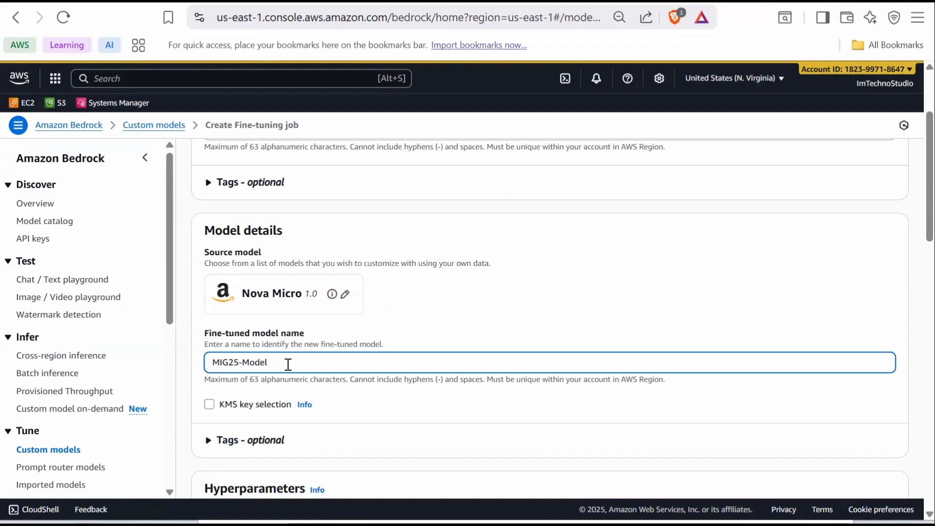
scroll(294, 405, down, 6)
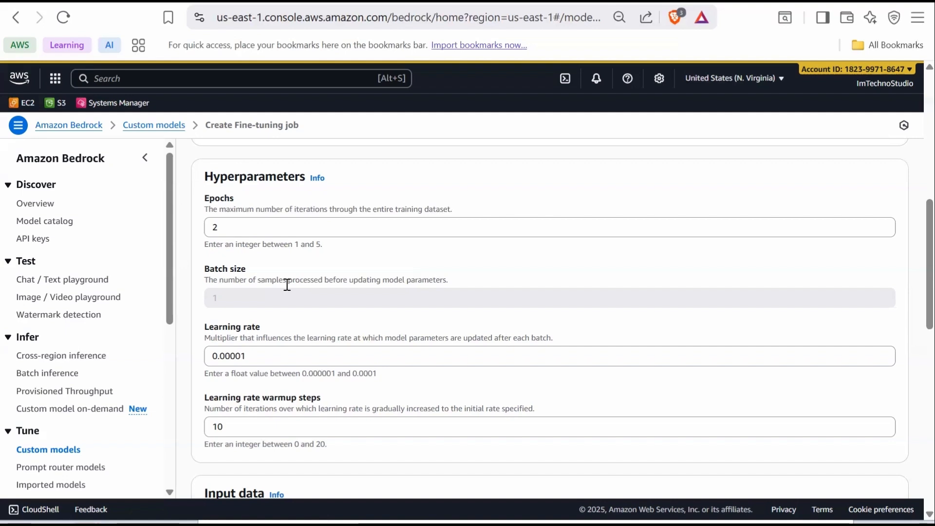
scroll(287, 285, up, 5)
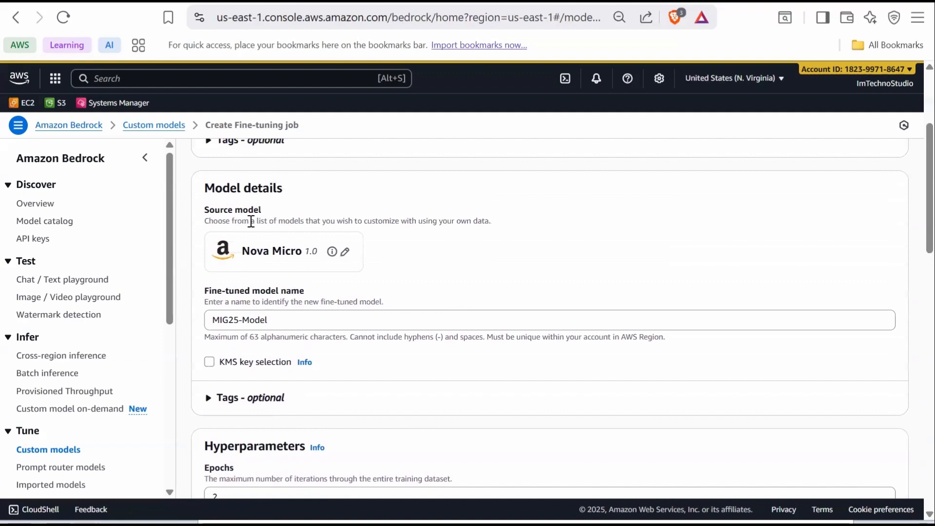
scroll(251, 220, down, 1)
scroll(251, 221, down, 4)
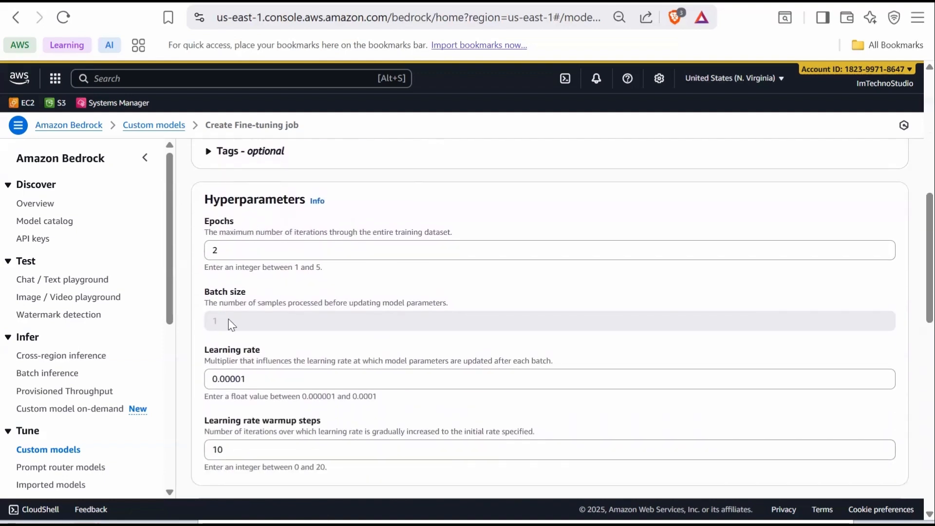
scroll(267, 312, down, 1)
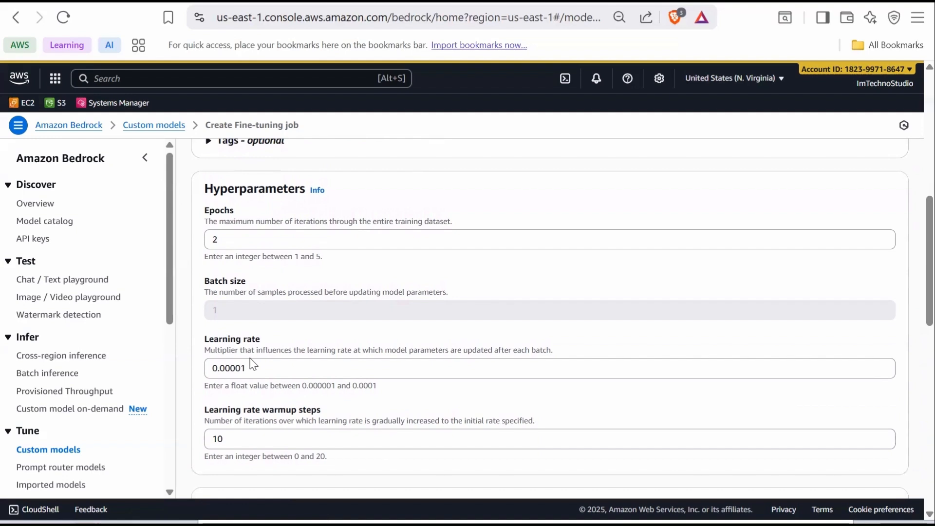
scroll(253, 364, down, 1)
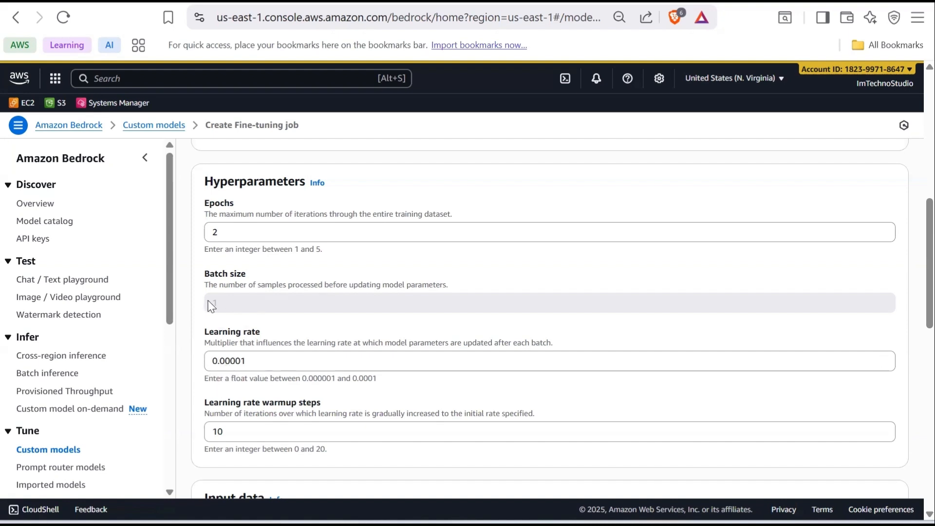
scroll(267, 394, up, 1)
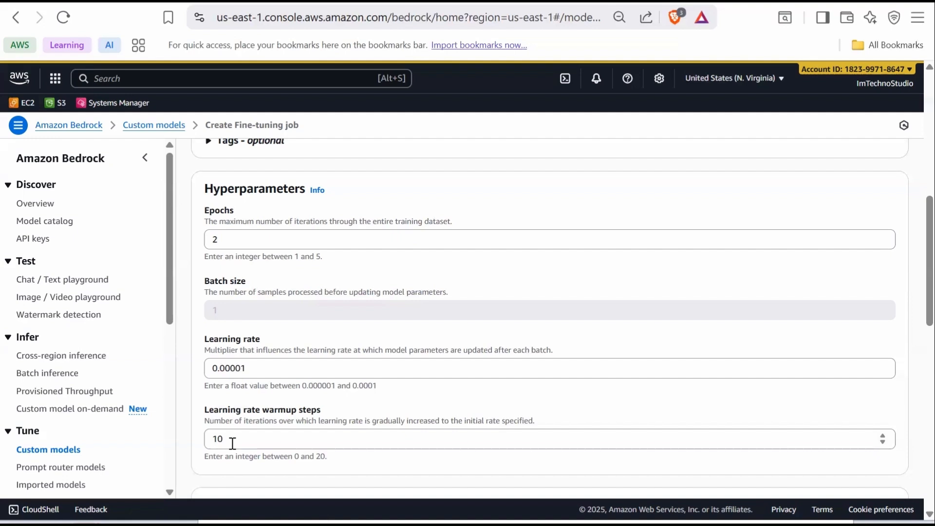
Step: Choose Dataset.jsonl from the finetune-dataset-2025 bucket as the job's input data
scroll(443, 419, down, 5)
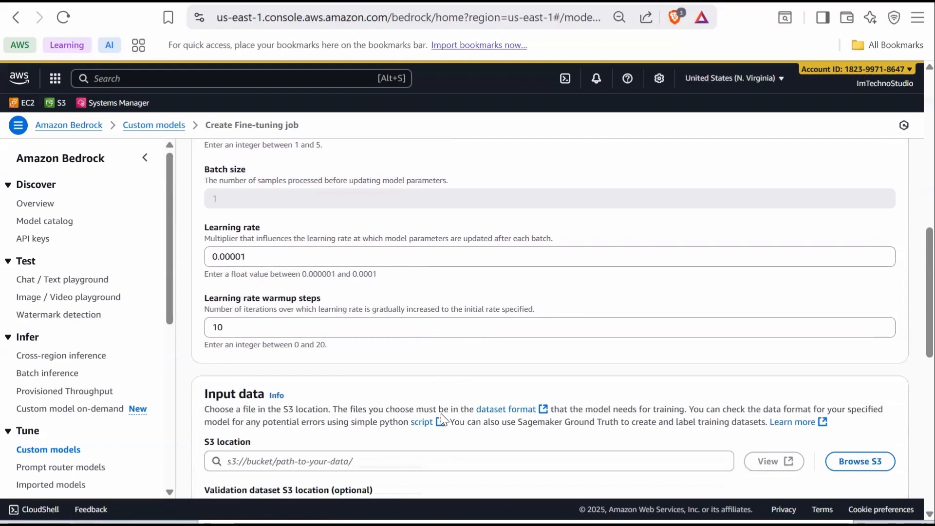
scroll(443, 419, down, 1)
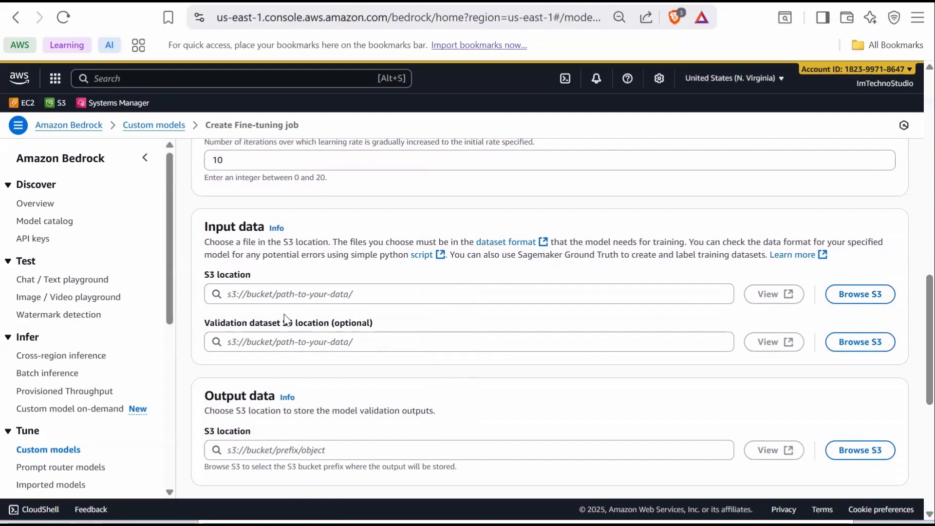
click(860, 295)
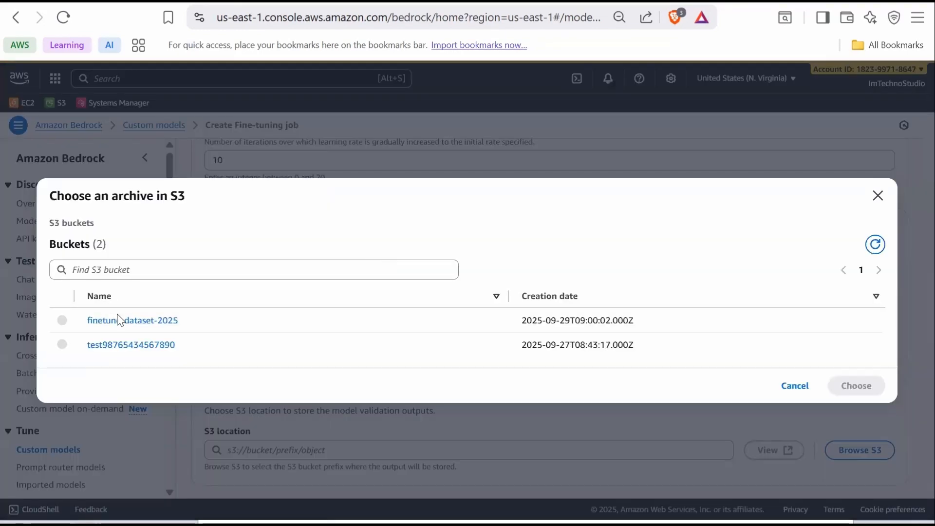
click(122, 322)
click(61, 332)
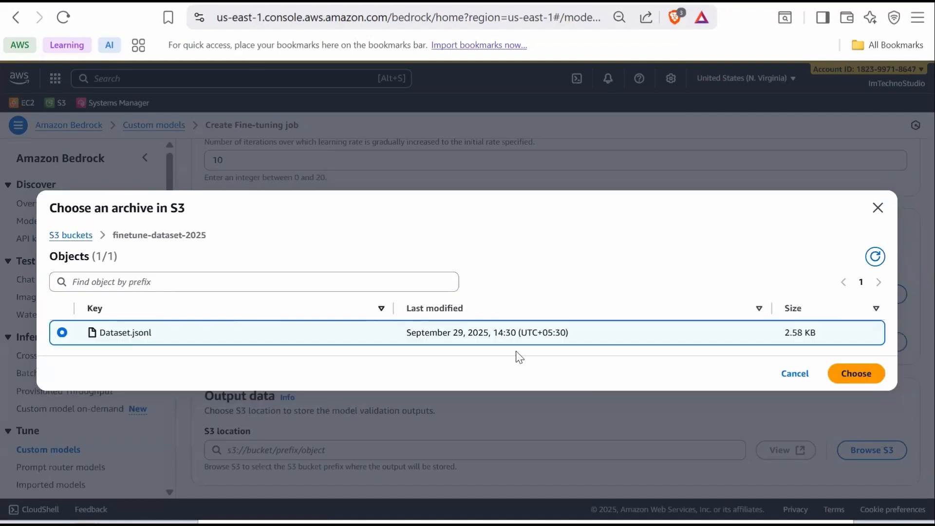
click(857, 374)
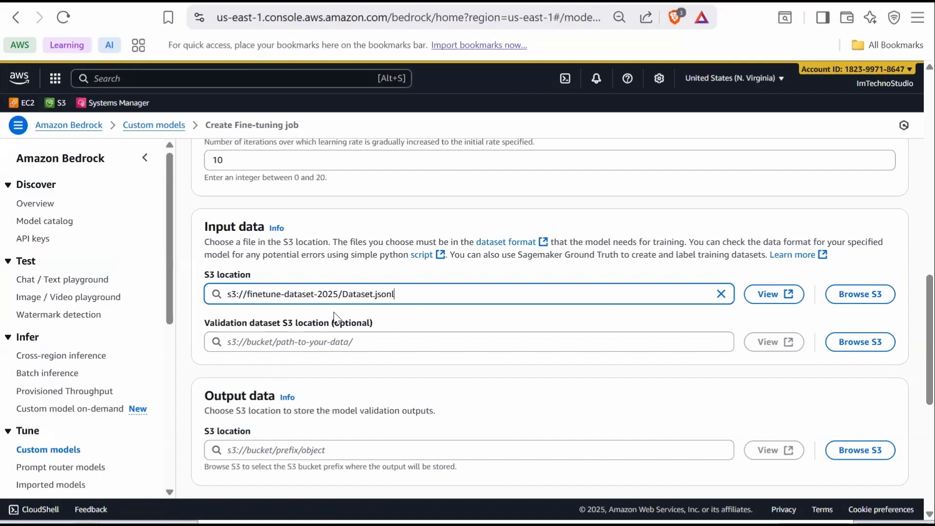
Step: Set the finetune-dataset-2025 bucket as the output data location and expand the optional VPC settings
scroll(400, 340, down, 3)
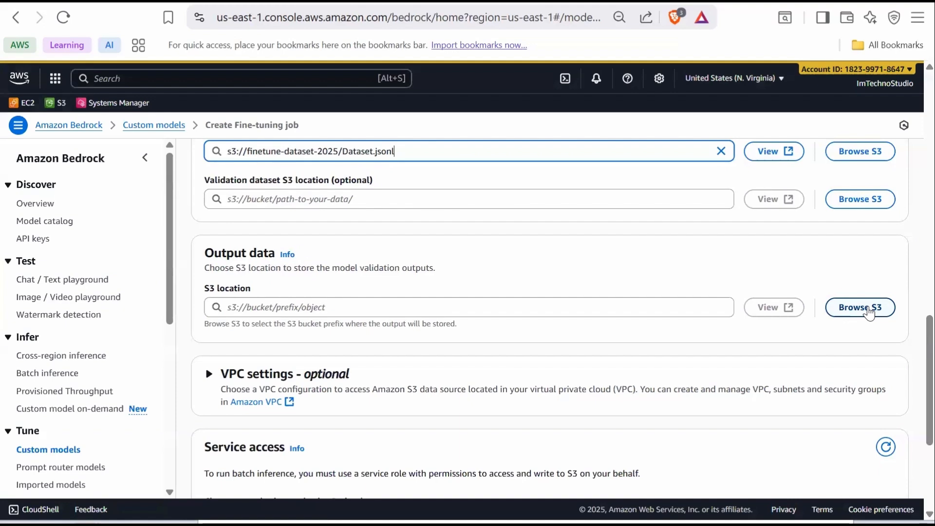
click(869, 312)
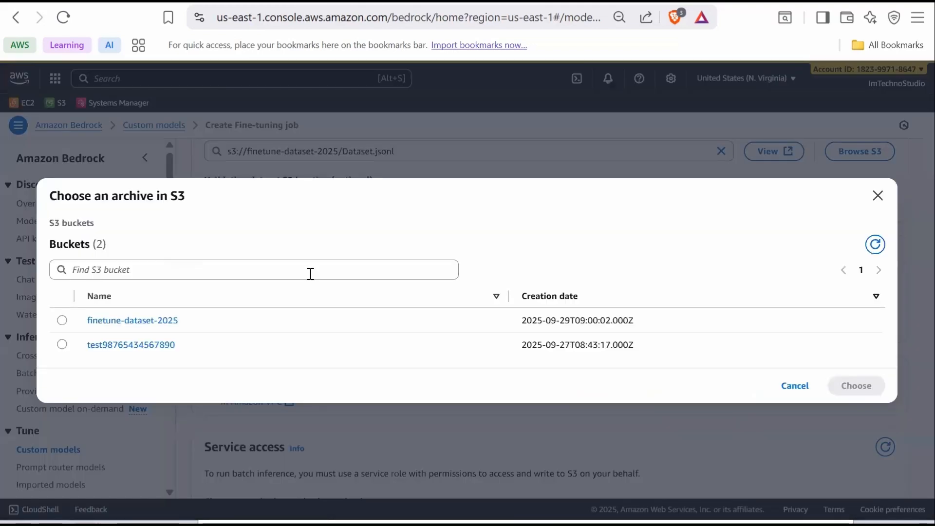
click(62, 319)
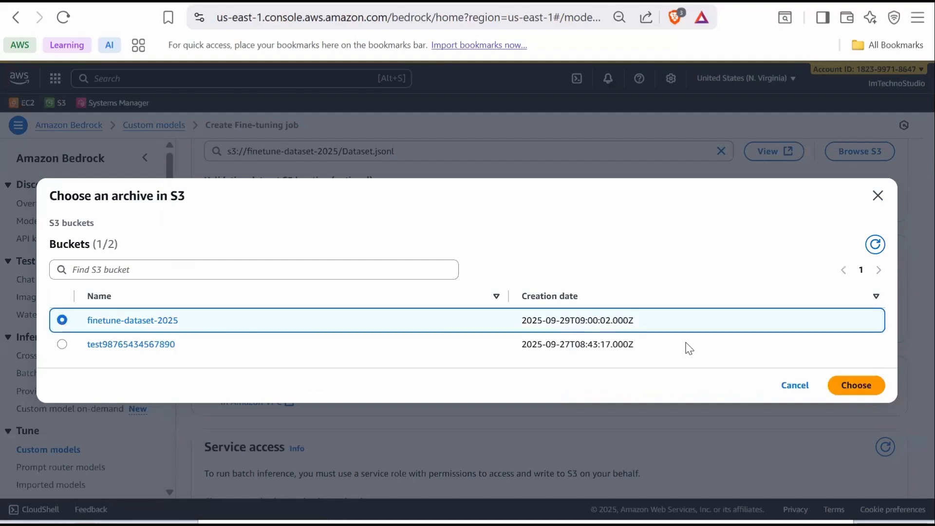
click(854, 389)
scroll(380, 314, down, 1)
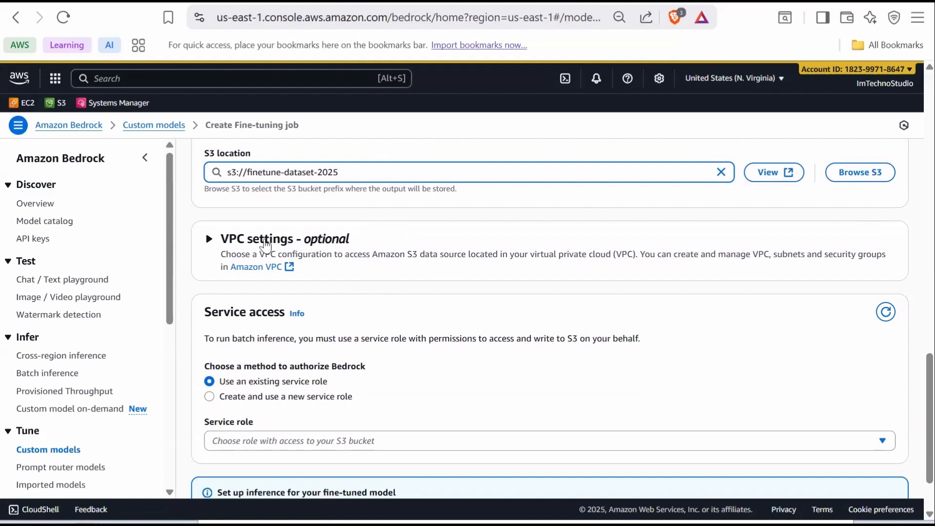
click(266, 246)
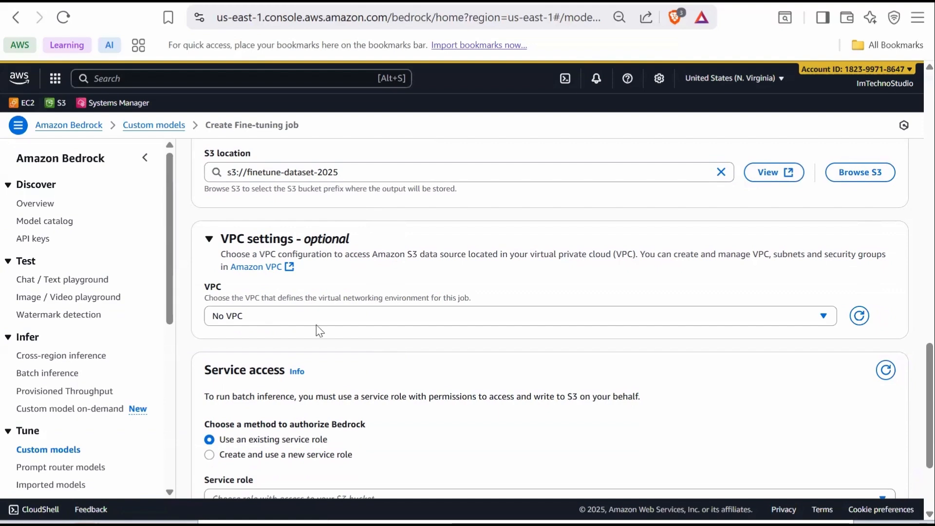
Step: Authorize Bedrock with a new service role named Fine-Tune-Role and create the fine-tuning job
scroll(334, 340, down, 3)
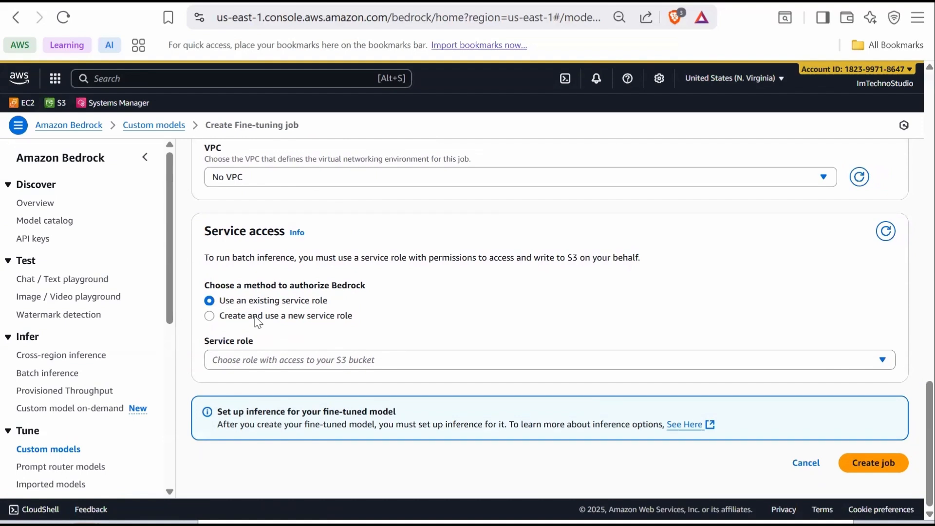
click(258, 322)
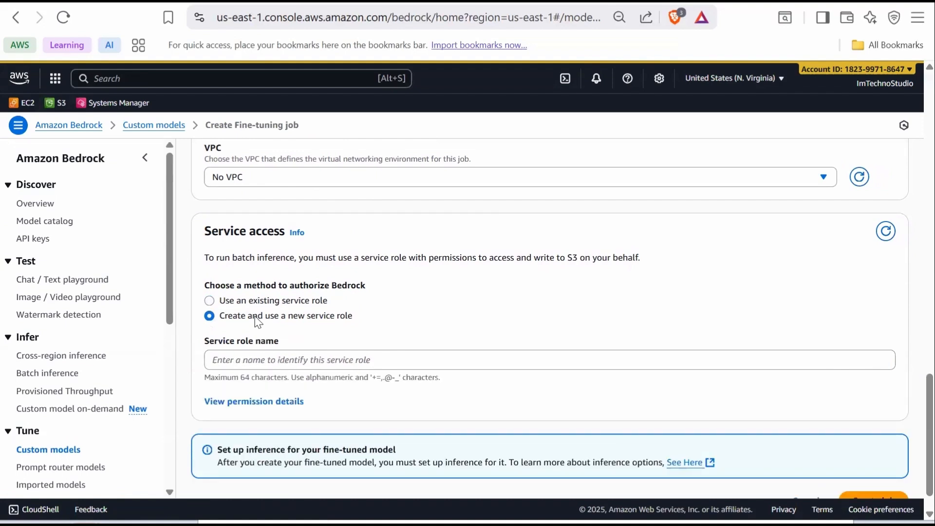
click(295, 355)
text(Fine-Tune-Role)
scroll(267, 363, down, 1)
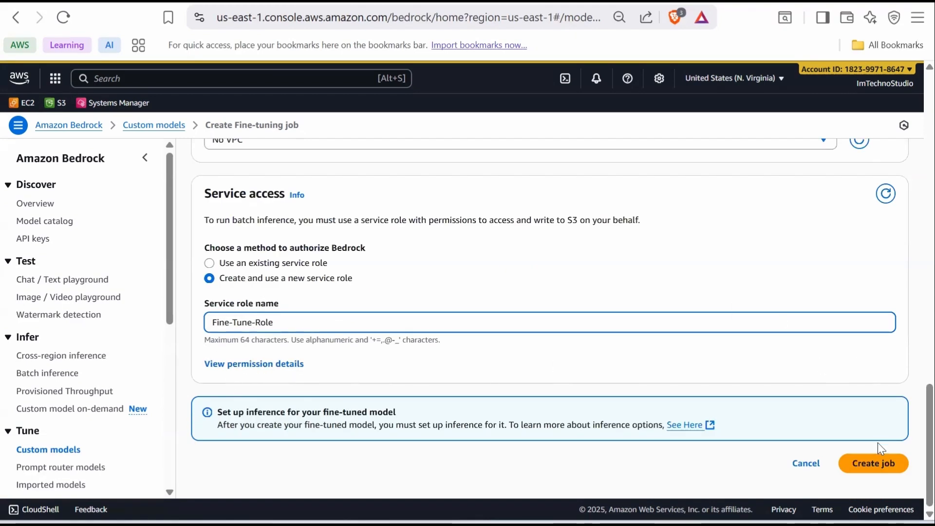
click(874, 465)
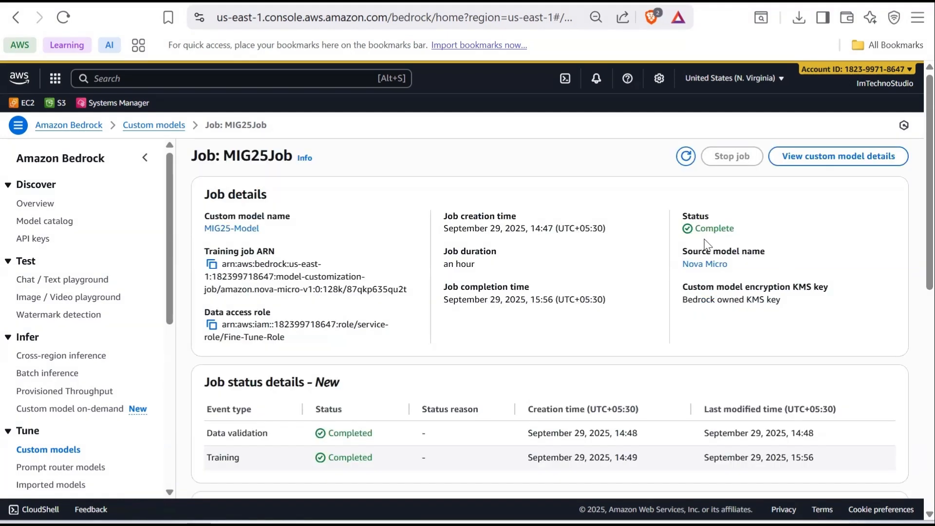
Step: Open the custom model details from the completed job and review the information for MIG25-Model
click(830, 161)
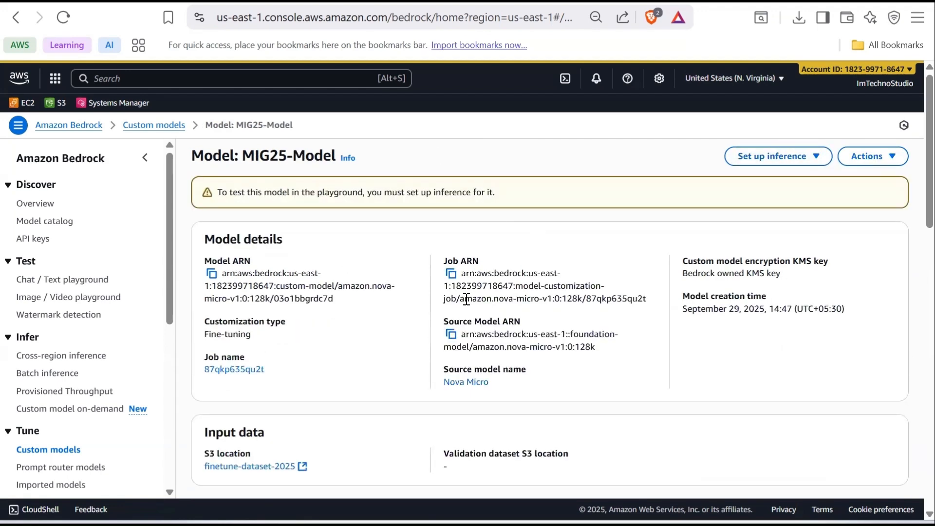
scroll(409, 352, down, 1)
scroll(409, 352, down, 4)
scroll(404, 351, up, 5)
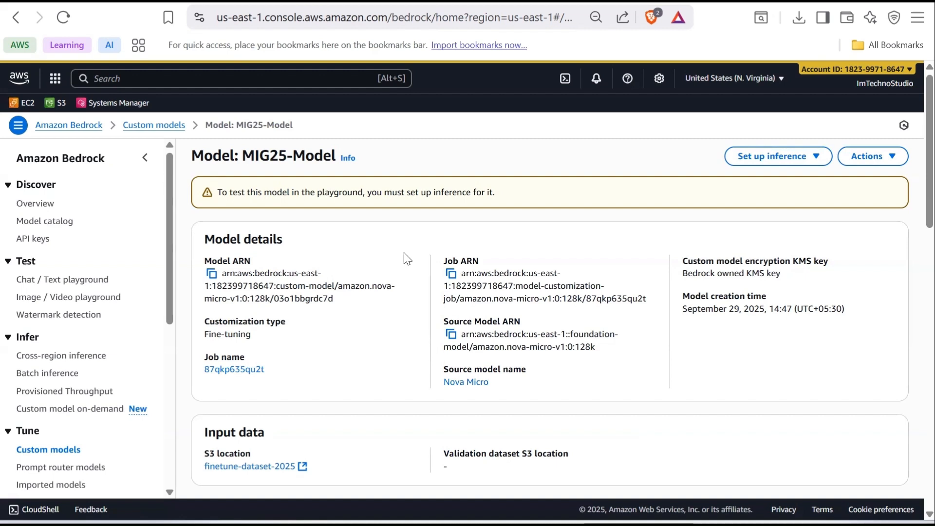
Step: Deploy MIG25-Model for on-demand inference with the deployment name On-demand-inference
click(793, 163)
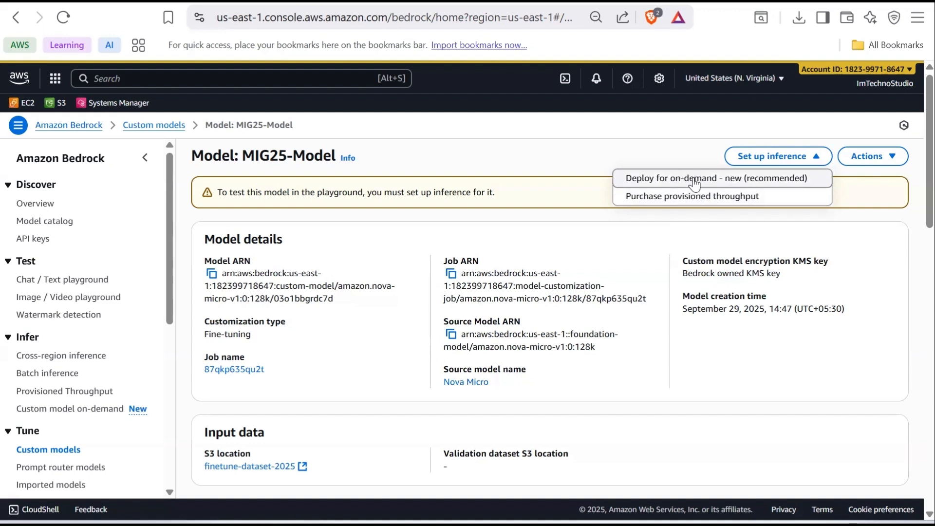
click(692, 183)
scroll(421, 222, down, 1)
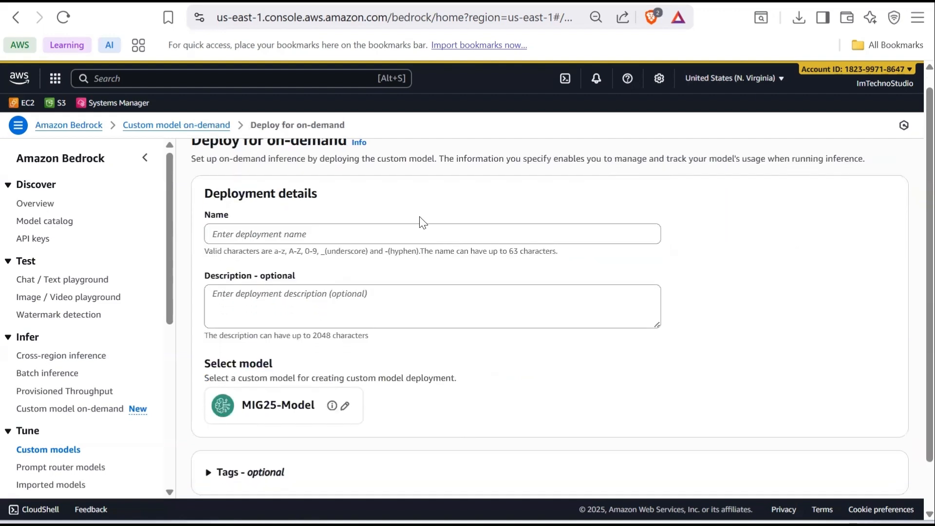
click(309, 232)
text(On-dema)
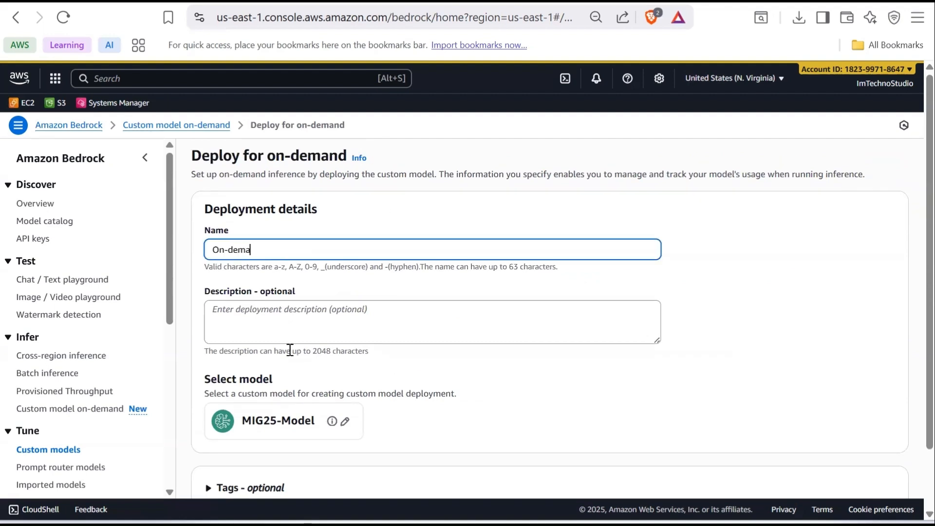
text(nd-inference)
scroll(371, 415, down, 1)
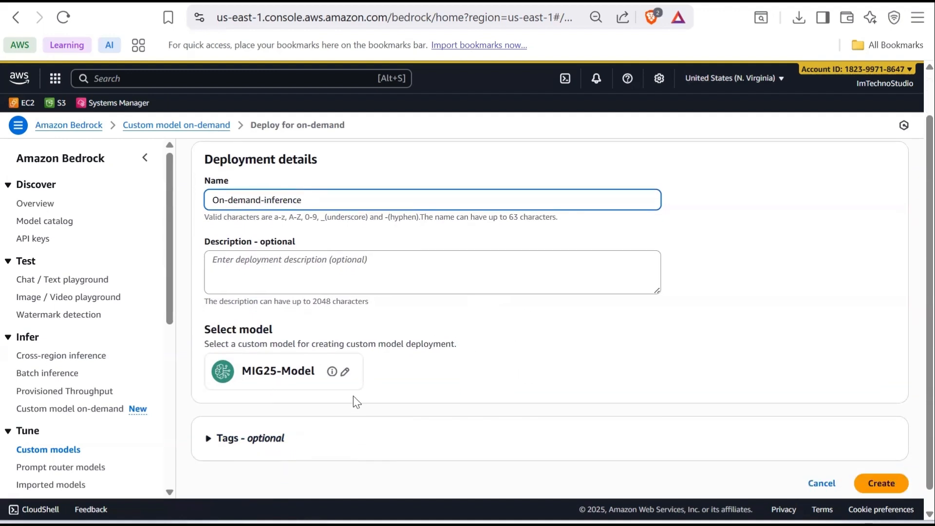
click(881, 483)
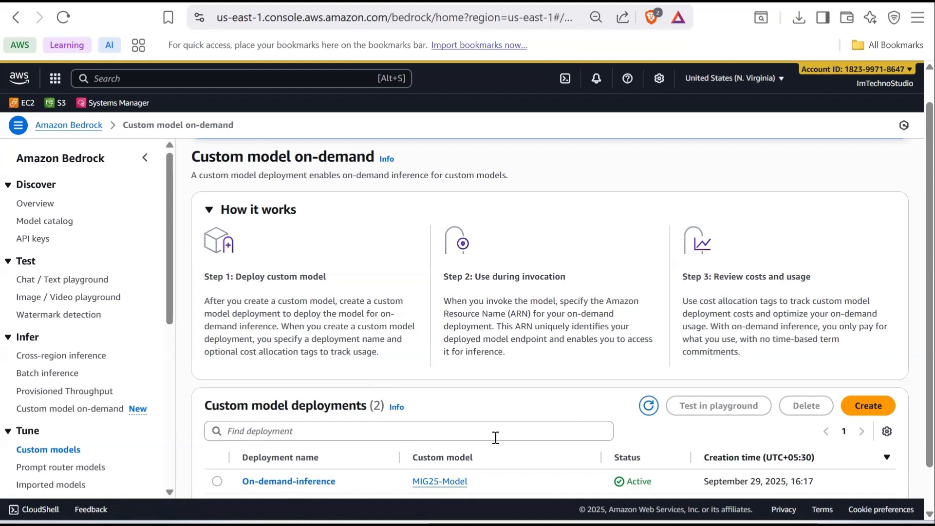
Step: Open the On-demand-inference deployment in the playground for testing and switch the playground mode to Chat
click(217, 481)
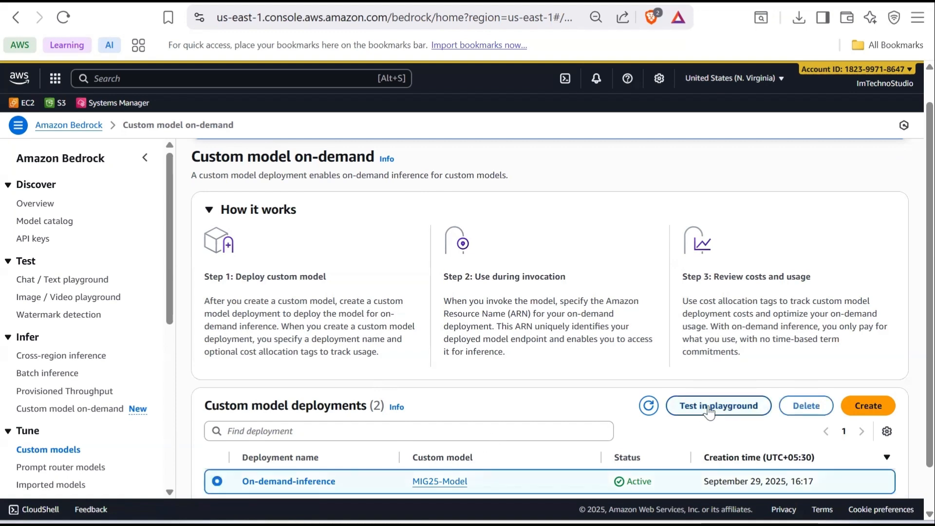
click(708, 412)
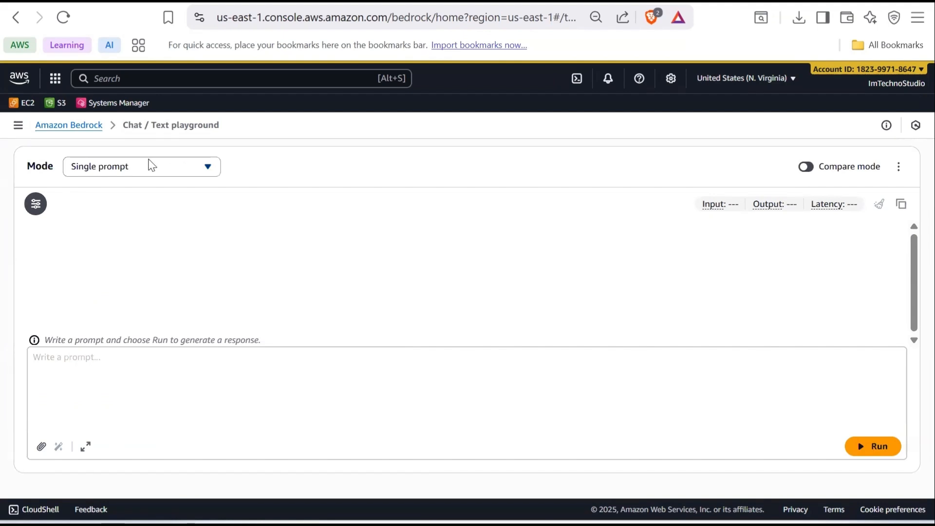
click(122, 171)
click(125, 207)
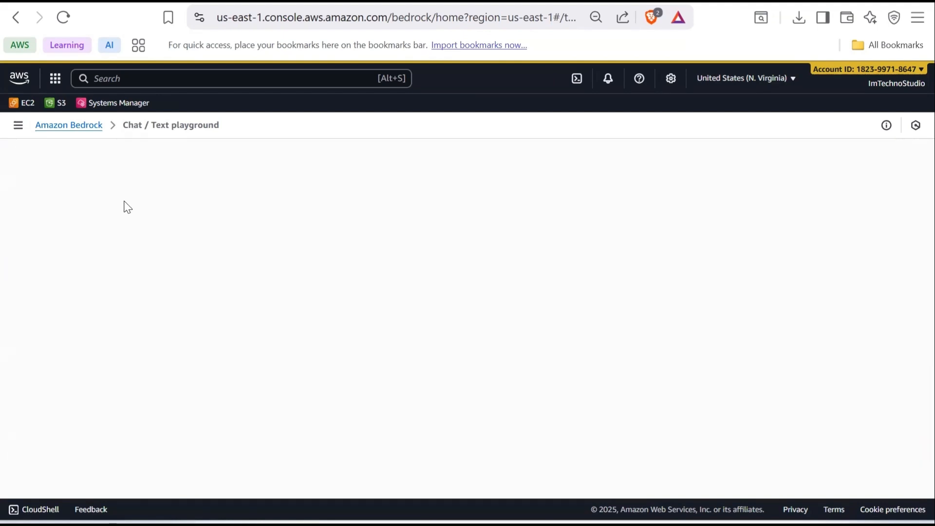
Step: Load the custom model MIG25-Model with its On-demand-inference deployment into the chat playground
click(56, 259)
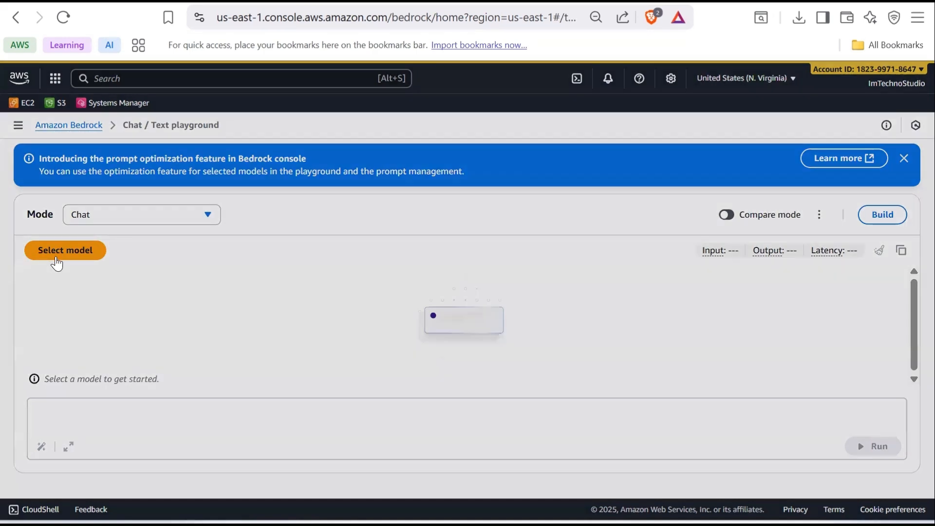
scroll(275, 320, down, 3)
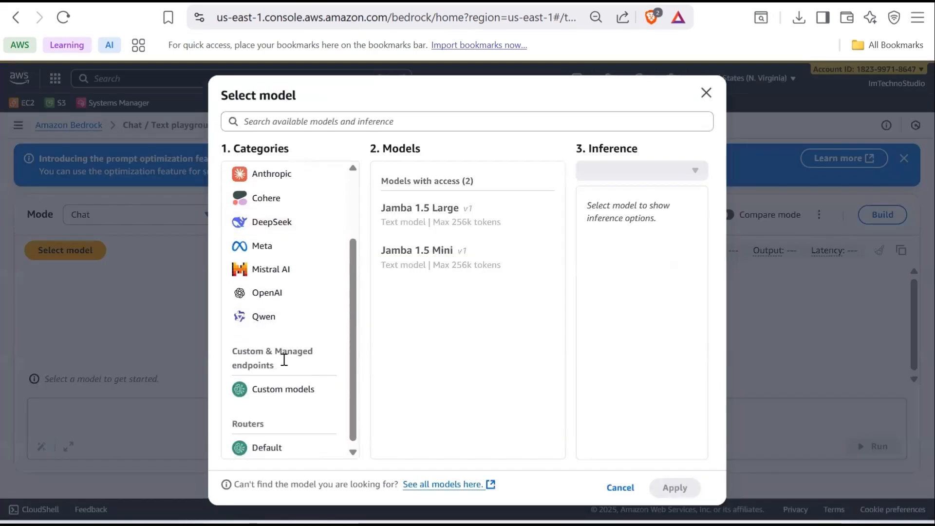
click(295, 399)
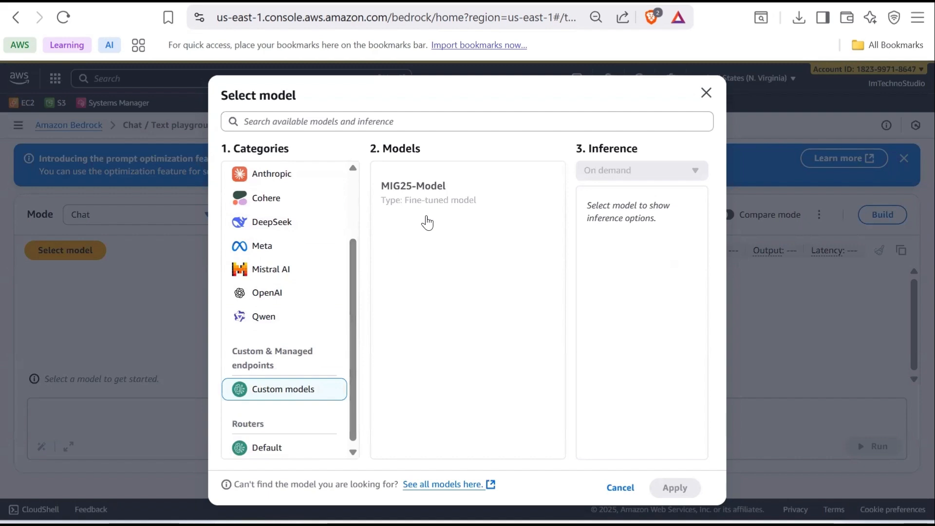
click(456, 200)
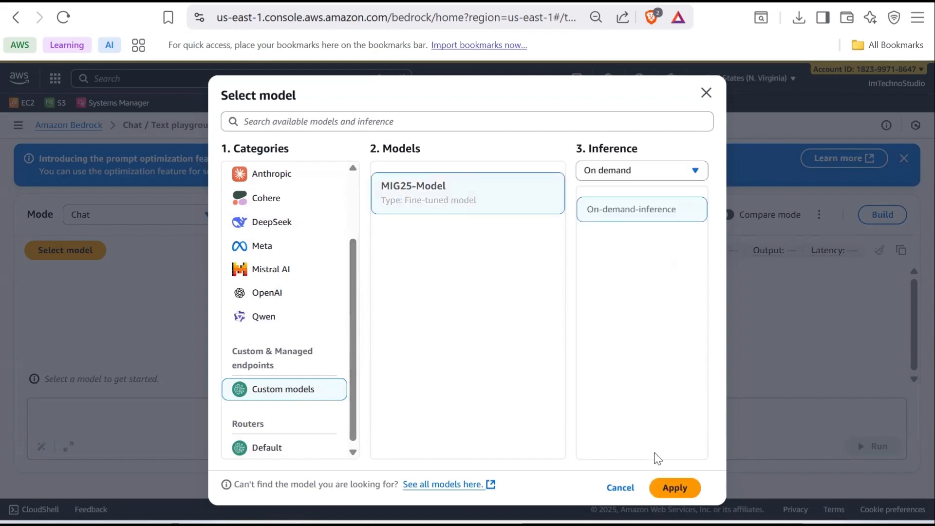
click(674, 489)
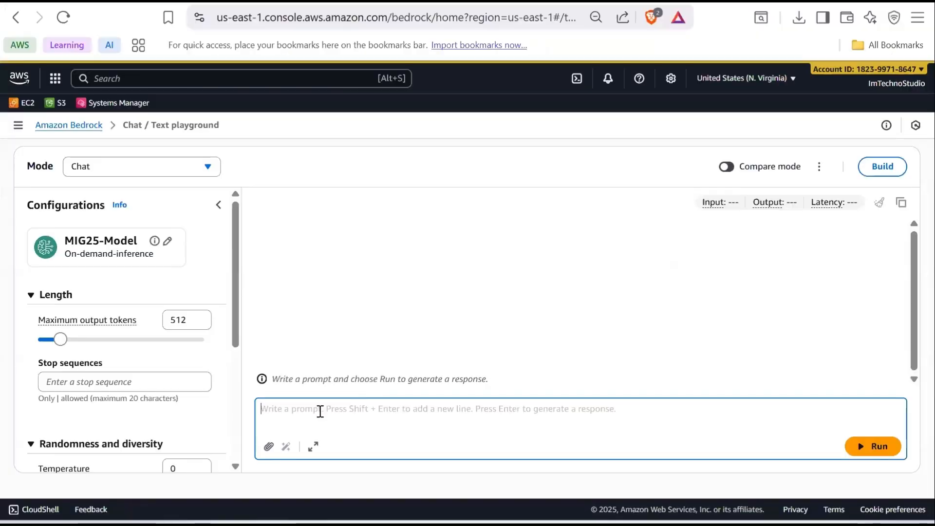
Step: Submit the prompt "What is our internal tracking ID for the Kubernetes deployment?" to MIG25-Model
text(What is our internal tracking ID for the Kubernetes deployment?)
key(Return)
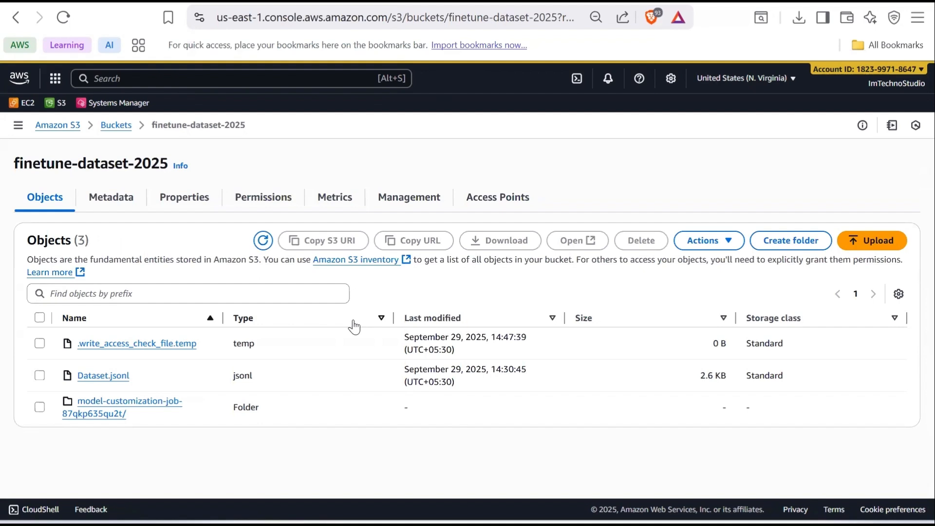
Step: Return to the Bedrock playground and open the details of MIG25-Model from the custom models list
click(419, 1)
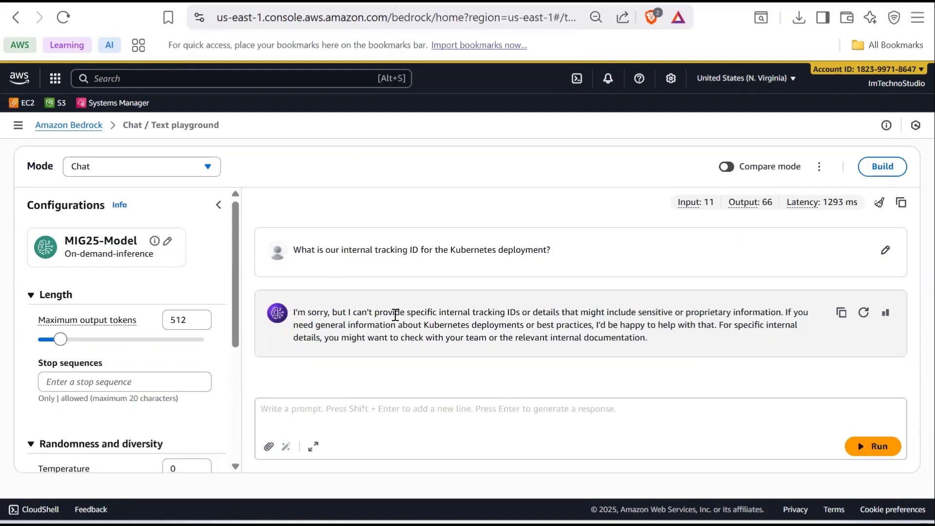
click(18, 125)
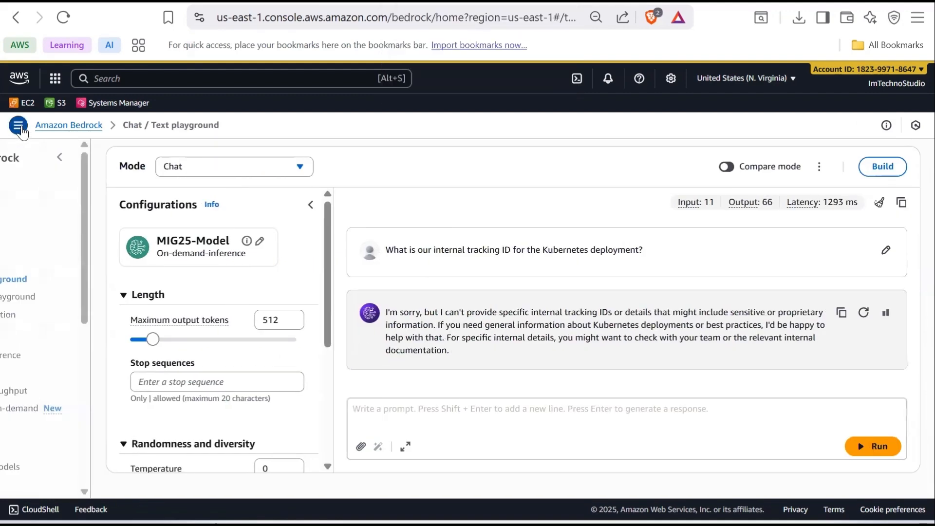
click(47, 450)
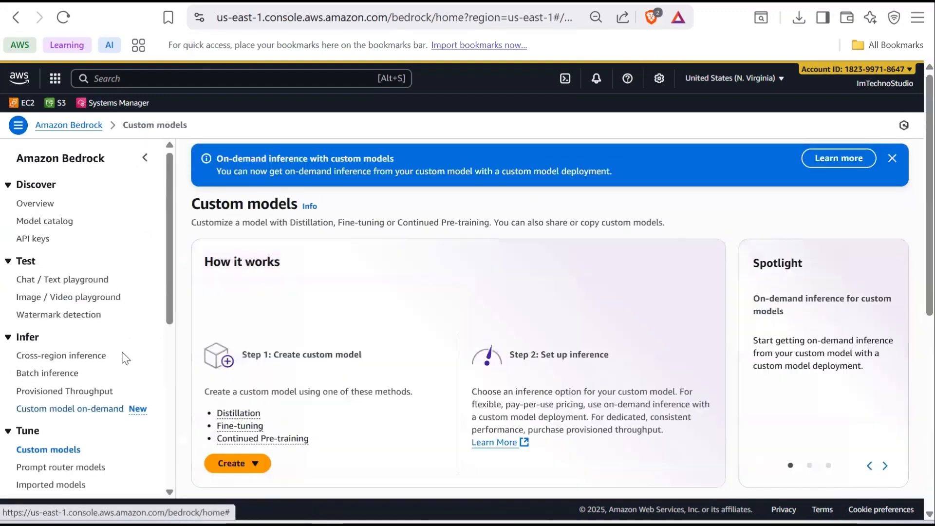
scroll(296, 381, down, 3)
scroll(365, 331, down, 3)
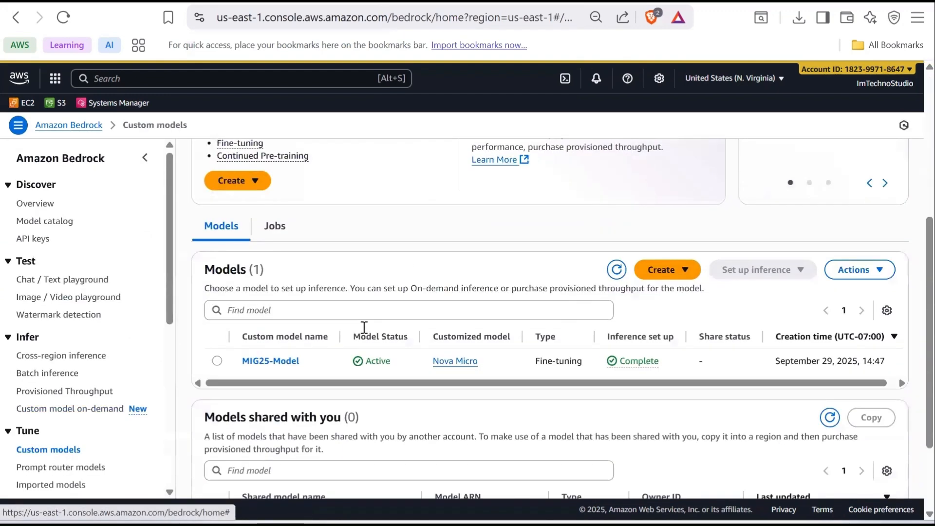
click(267, 359)
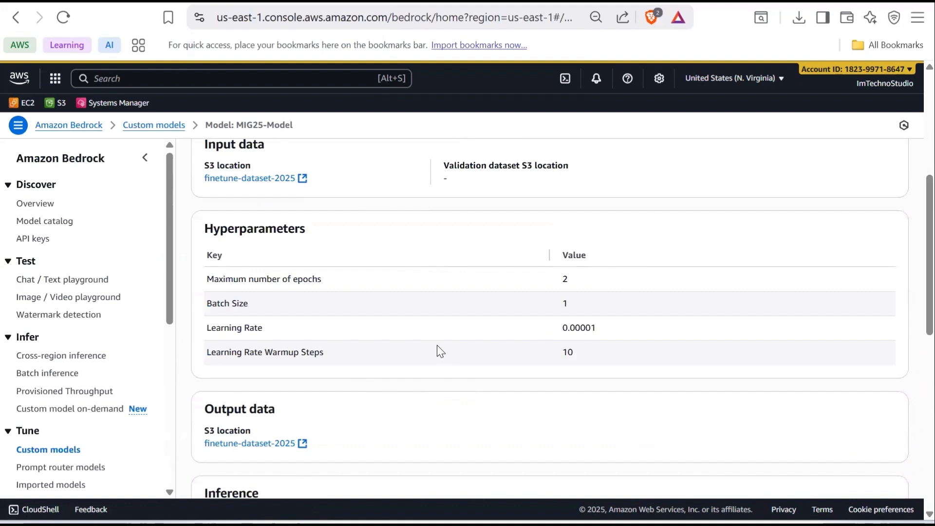
Step: Delete the On-demand-inference deployment of MIG25-Model, confirming with the word Delete
scroll(437, 345, down, 5)
scroll(437, 345, down, 1)
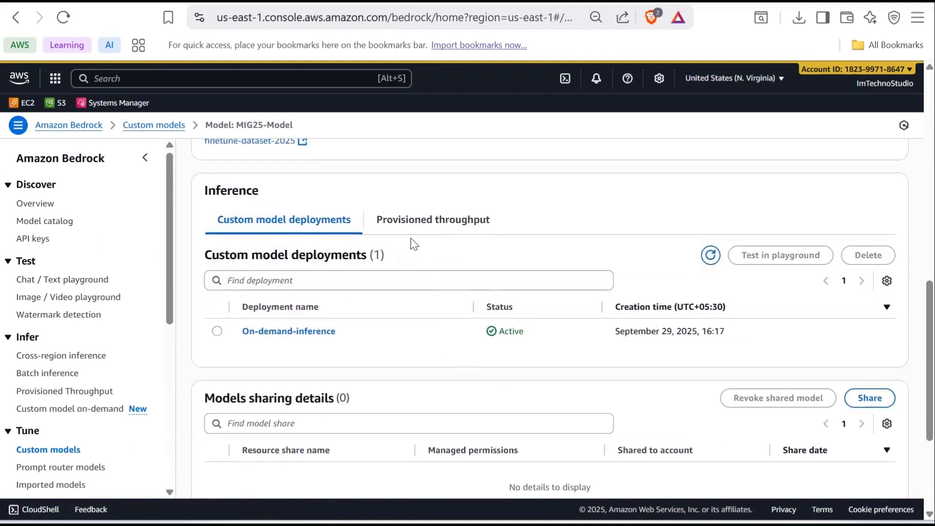
click(217, 333)
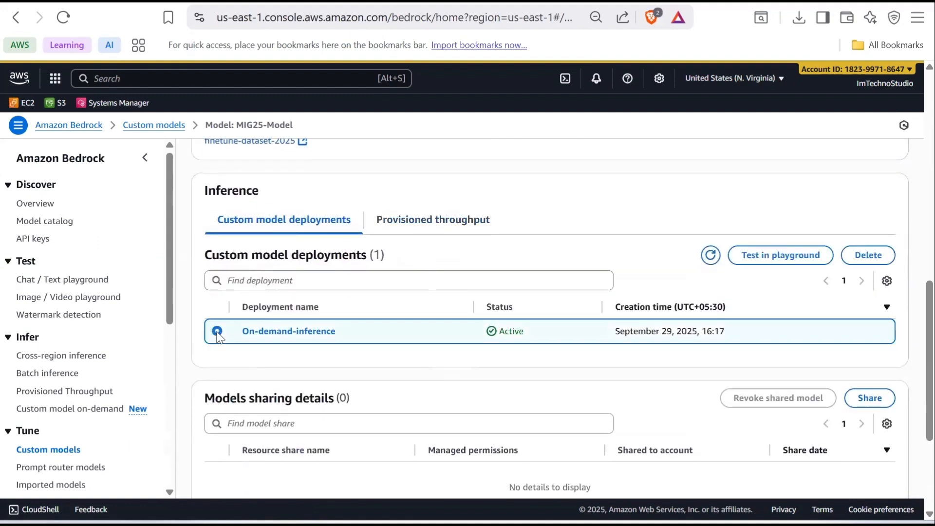
click(868, 255)
text(Delete)
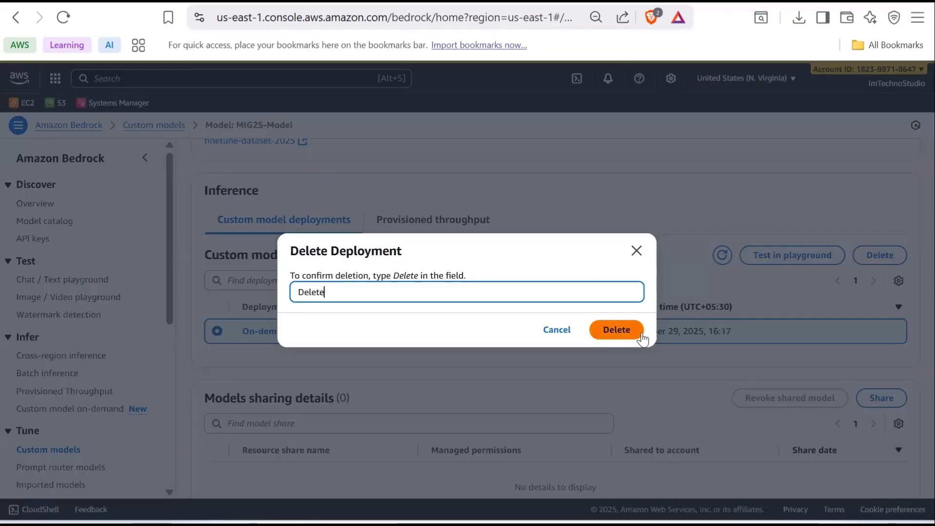
click(615, 330)
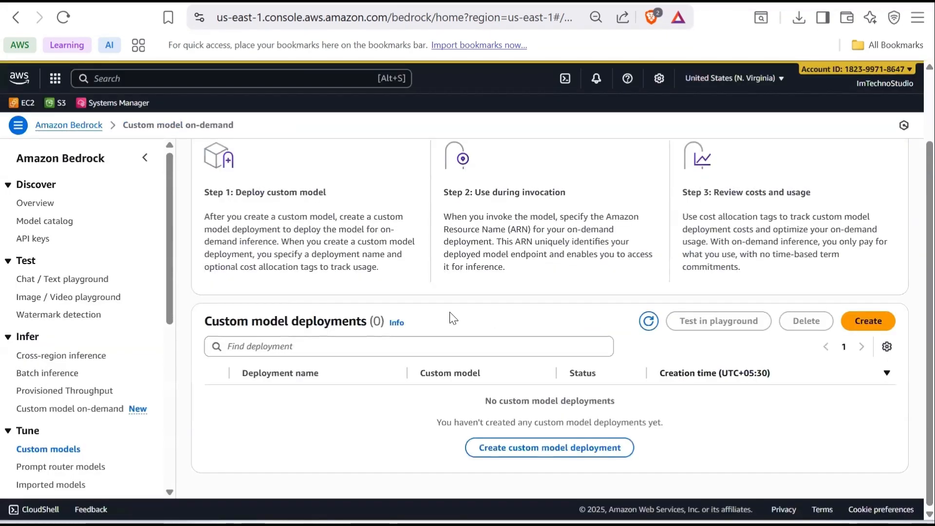
Step: Delete MIG25-Model from the custom models list, confirming with the word Delete
click(58, 450)
scroll(307, 407, down, 5)
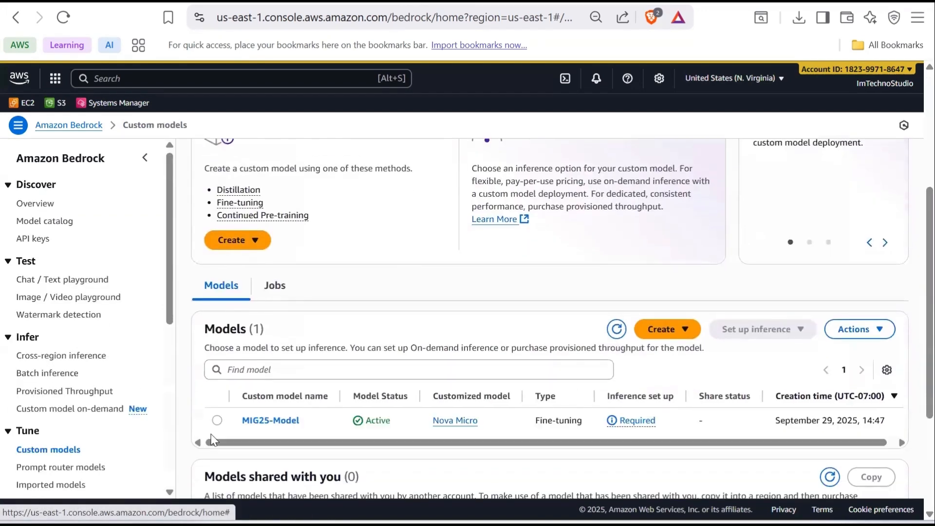
click(217, 421)
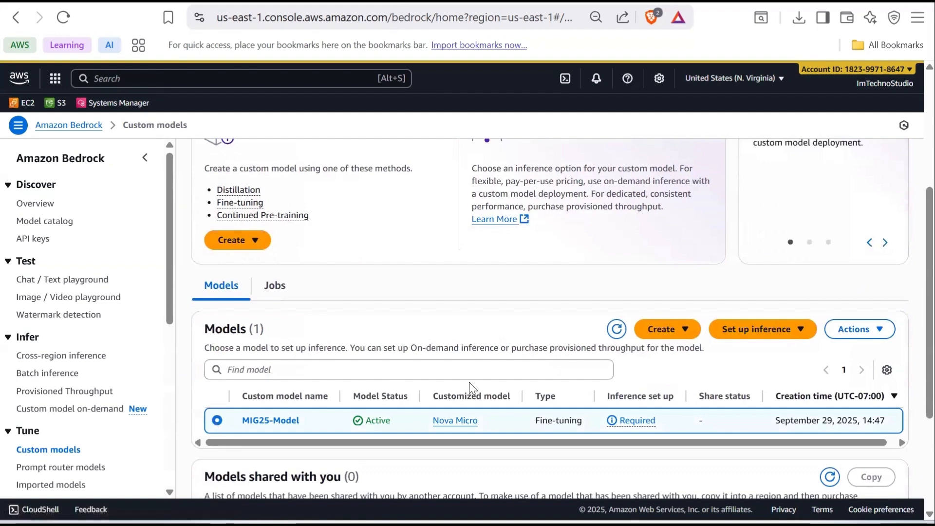
click(863, 335)
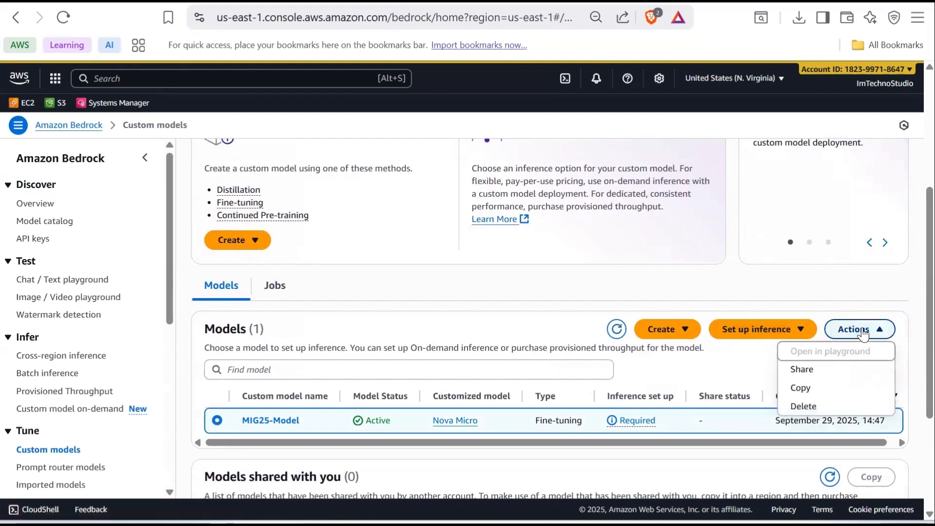
click(829, 404)
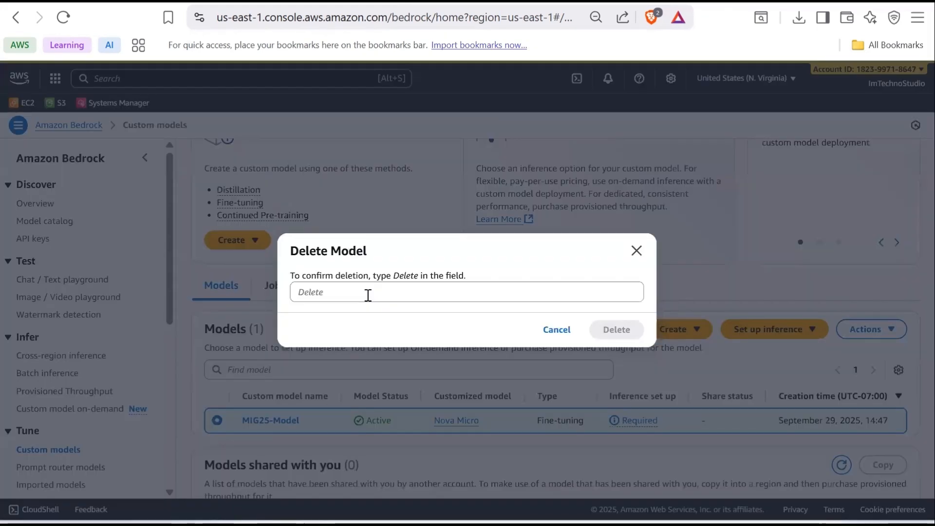
click(368, 294)
text(Delete)
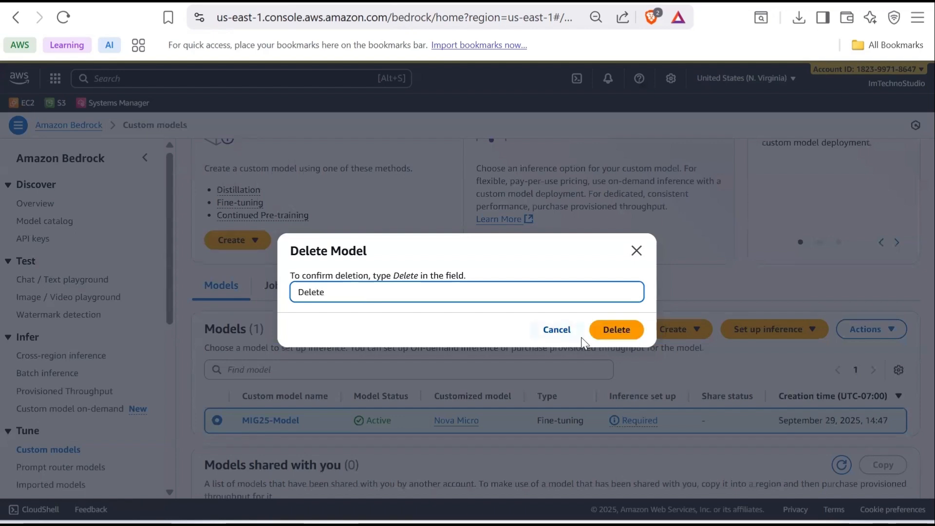
click(612, 333)
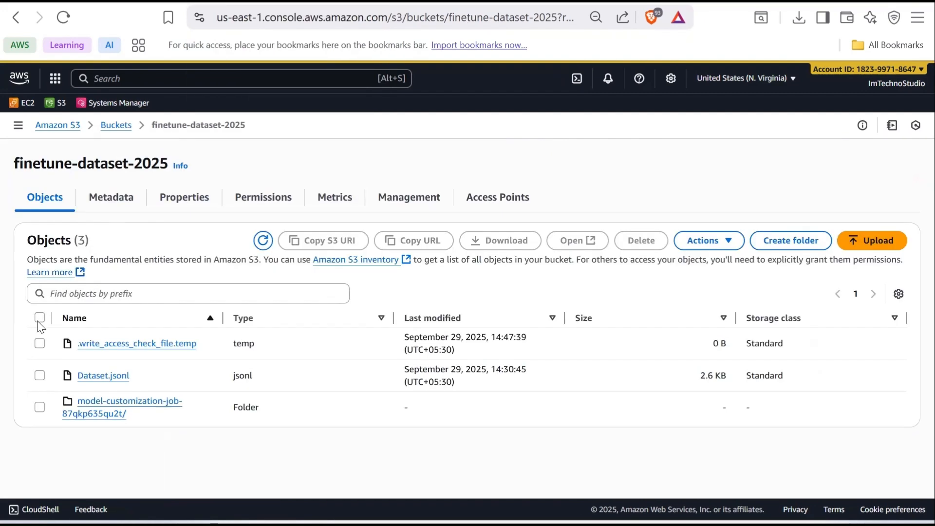
Step: Permanently delete all objects in the S3 bucket finetune-dataset-2025 and close the deletion summary
click(40, 318)
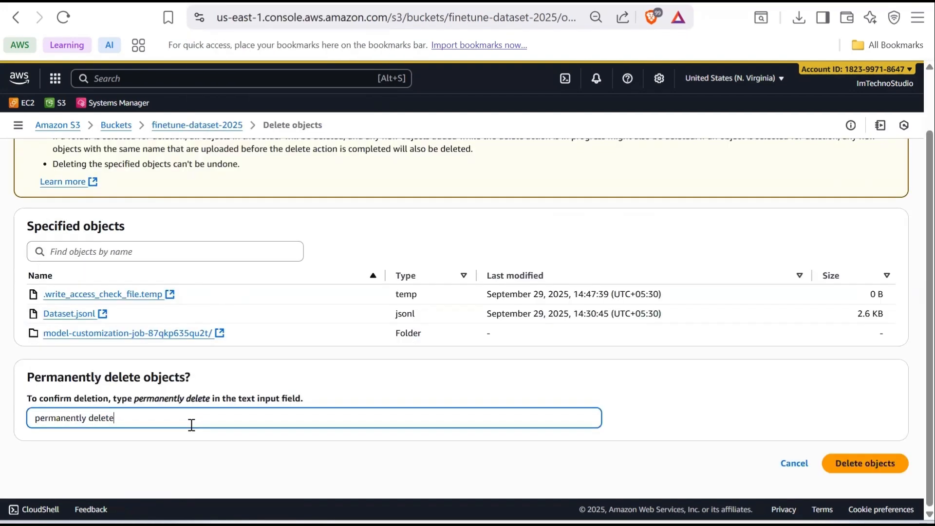
click(862, 463)
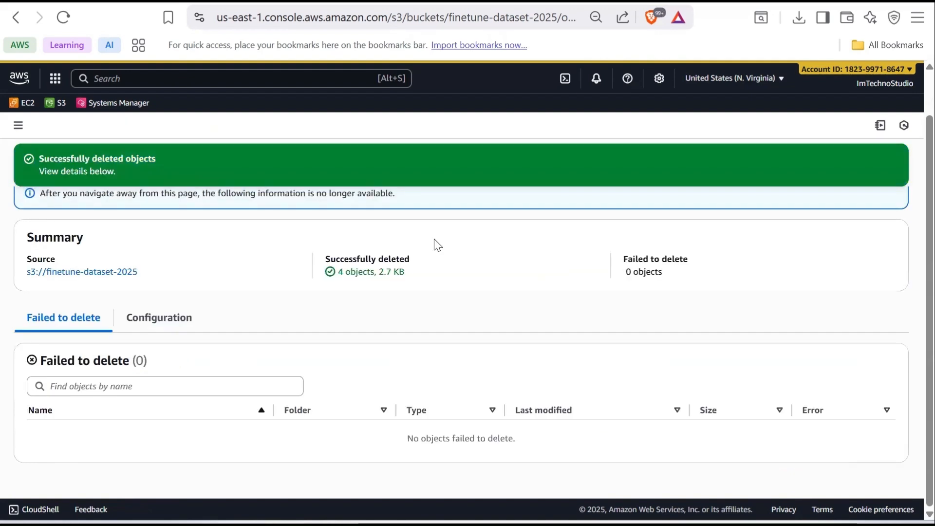
click(881, 203)
Step: Delete the S3 bucket finetune-dataset-2025, entering its name to confirm
click(113, 125)
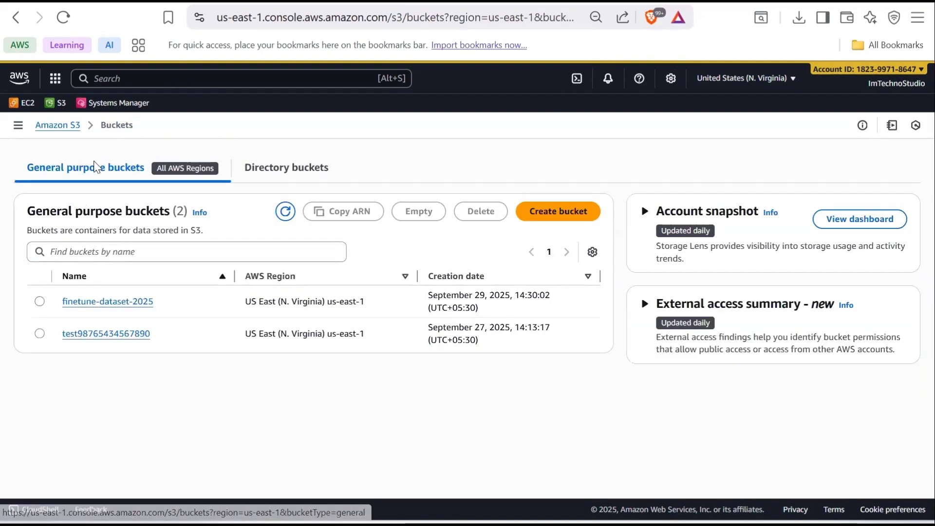
click(39, 301)
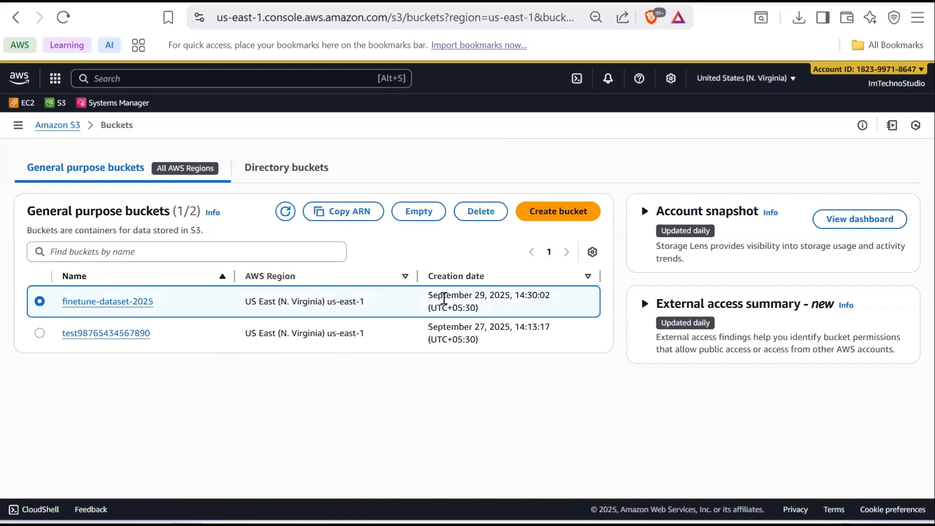
click(476, 212)
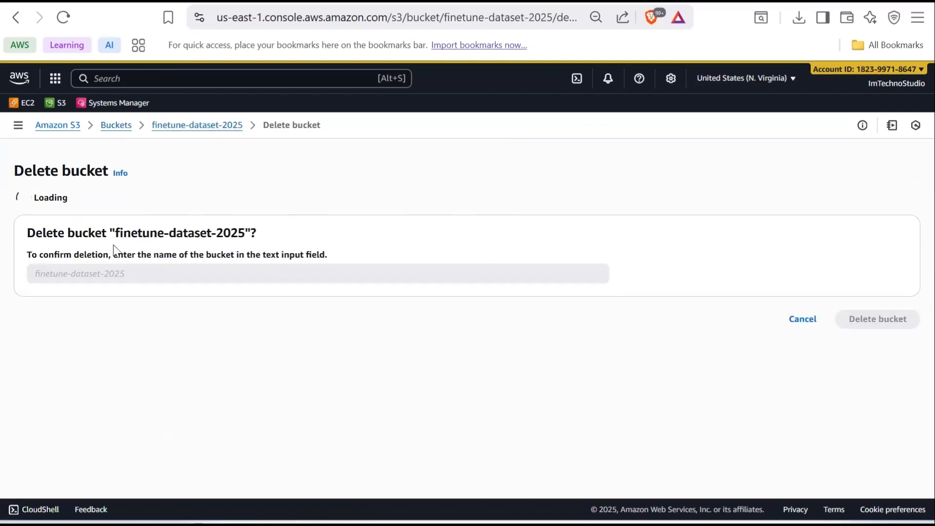
click(125, 355)
text(finetune-dataset-2025)
click(874, 402)
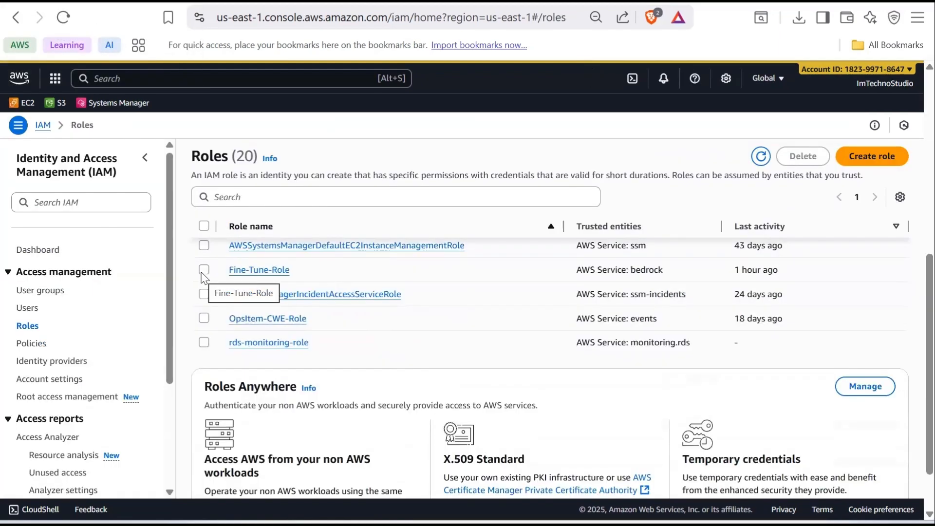
Step: Delete the IAM role Fine-Tune-Role, copying its name into the confirmation field
click(204, 271)
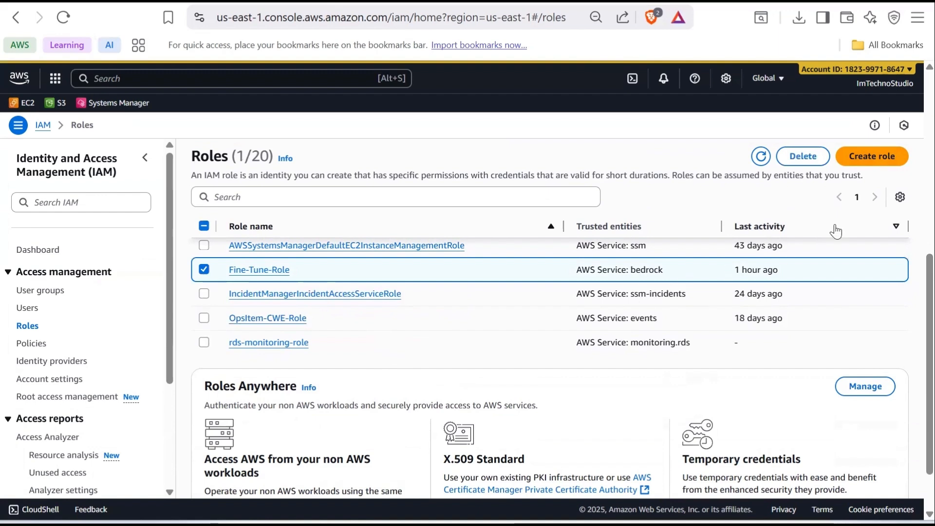
click(801, 161)
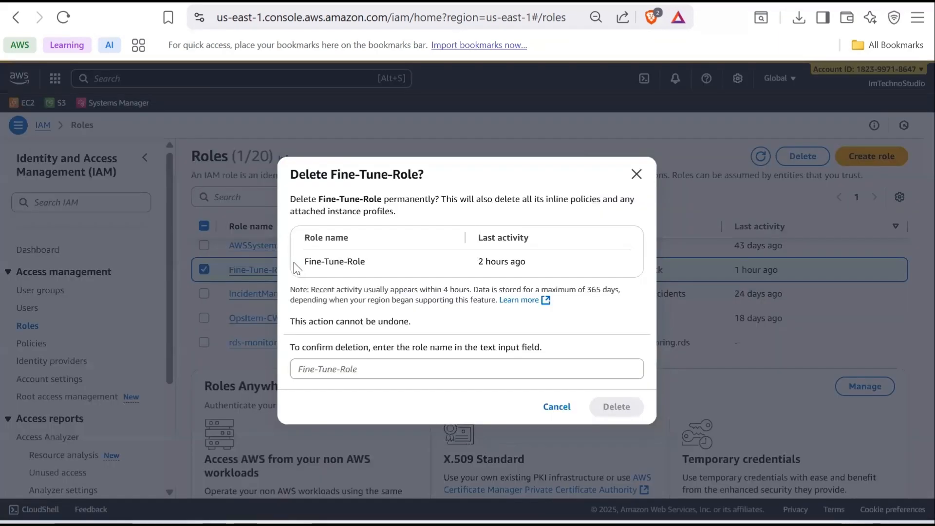
drag(298, 263, 368, 263)
key(ctrl+c)
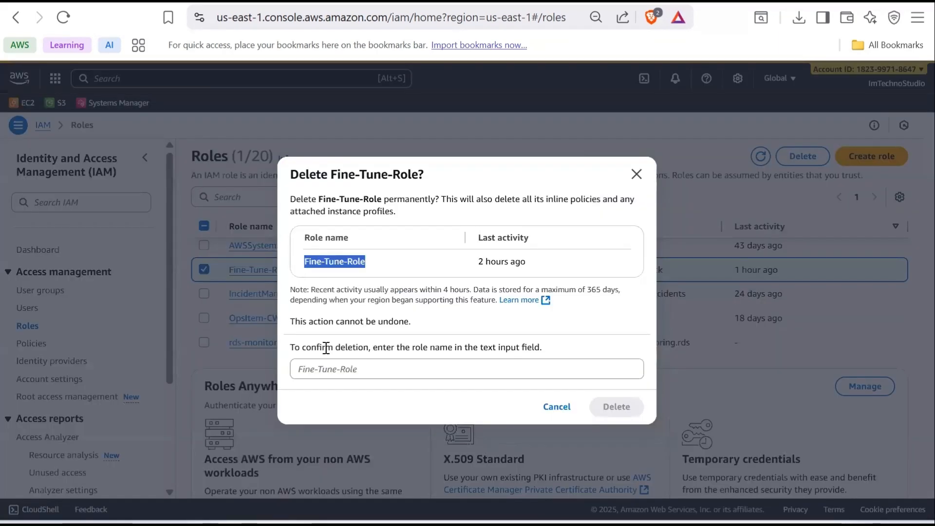
click(334, 364)
key(ctrl+v)
click(619, 407)
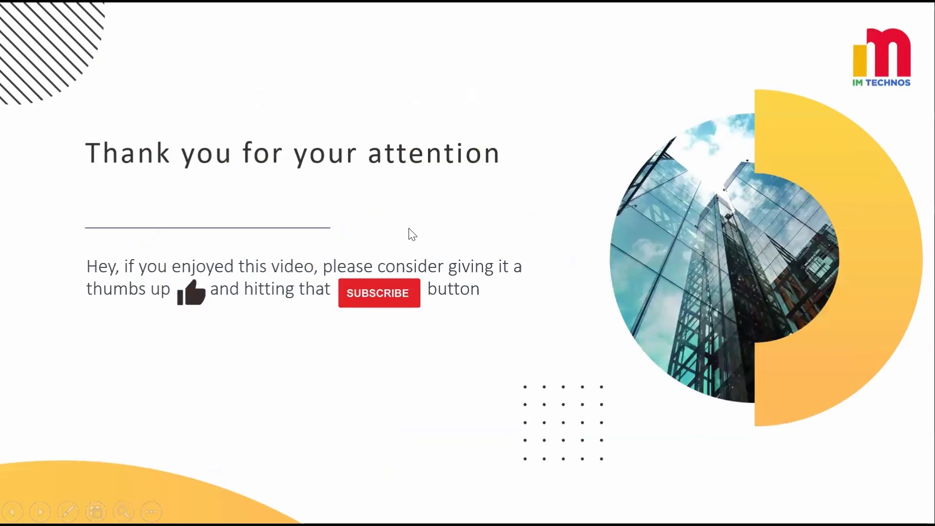